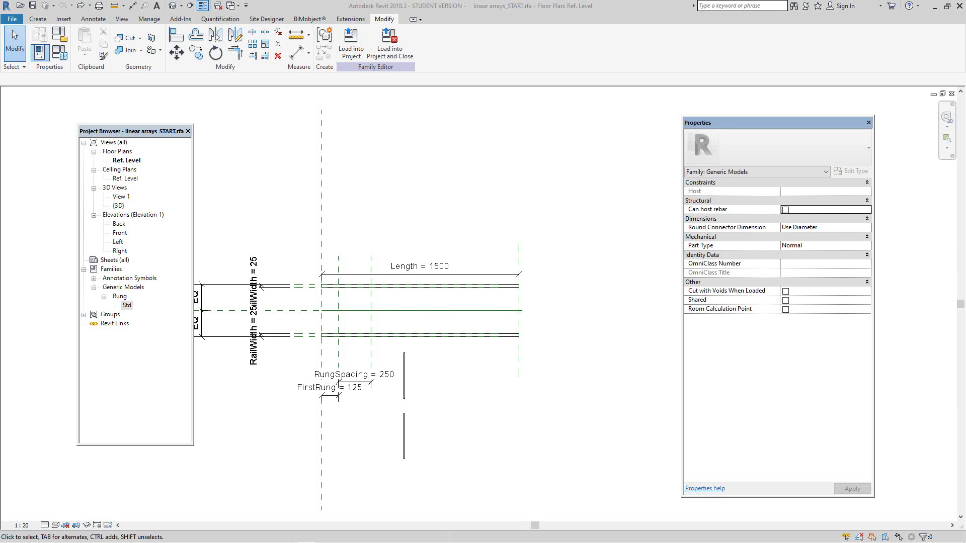
Examine the ladder plan's rails, reference planes, labelled dimensions and two loose rungs.
{"action": "scroll", "coordinate": [417, 335], "scroll_direction": "down", "scroll_amount": 2}
{"action": "mouse_move", "coordinate": [418, 336]}
{"action": "middle_mouse_down"}
{"action": "mouse_move", "coordinate": [490, 328]}
{"action": "mouse_move", "coordinate": [498, 339]}
{"action": "middle_mouse_up"}
{"action": "scroll", "coordinate": [490, 327], "scroll_direction": "up", "scroll_amount": 3}
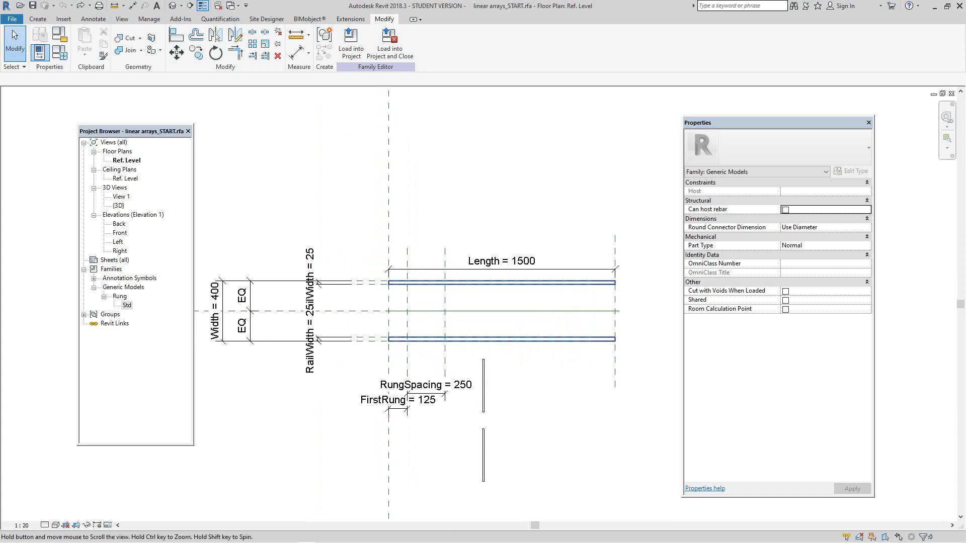
{"action": "scroll", "coordinate": [511, 345], "scroll_direction": "up", "scroll_amount": 1}
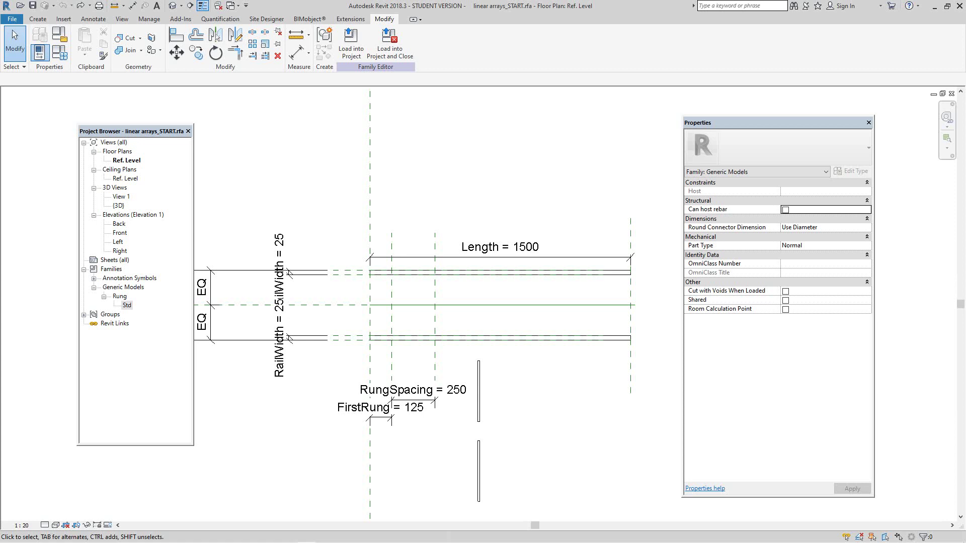
{"action": "scroll", "coordinate": [509, 349], "scroll_direction": "down", "scroll_amount": 1}
{"action": "middle_click_drag", "start_coordinate": [510, 349], "coordinate": [529, 330]}
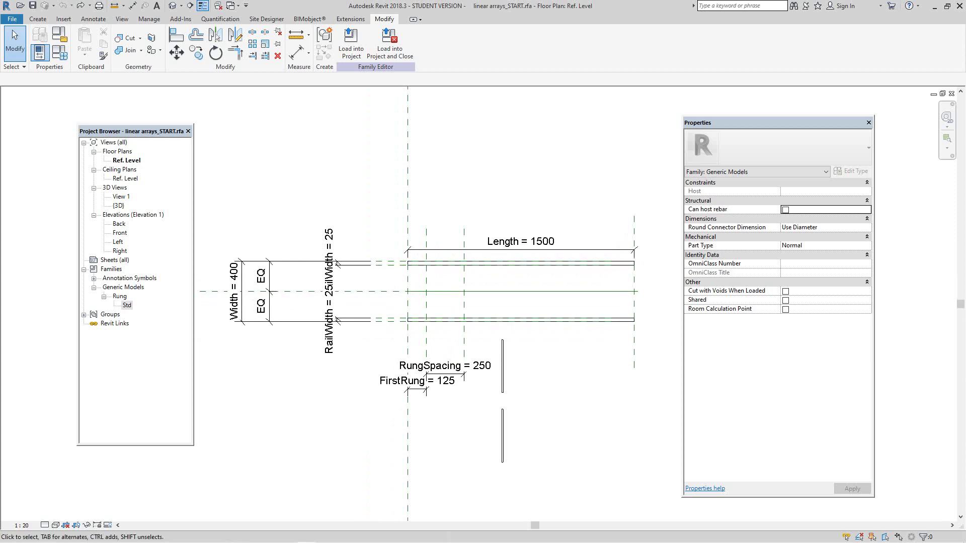
{"action": "middle_click_drag", "start_coordinate": [529, 330], "coordinate": [529, 332]}
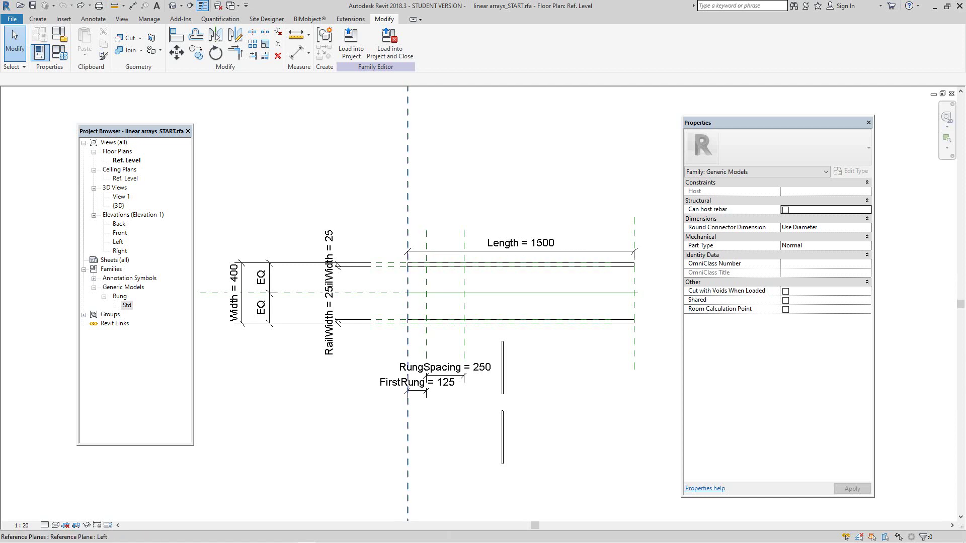
{"action": "scroll", "coordinate": [538, 317], "scroll_direction": "down", "scroll_amount": 2}
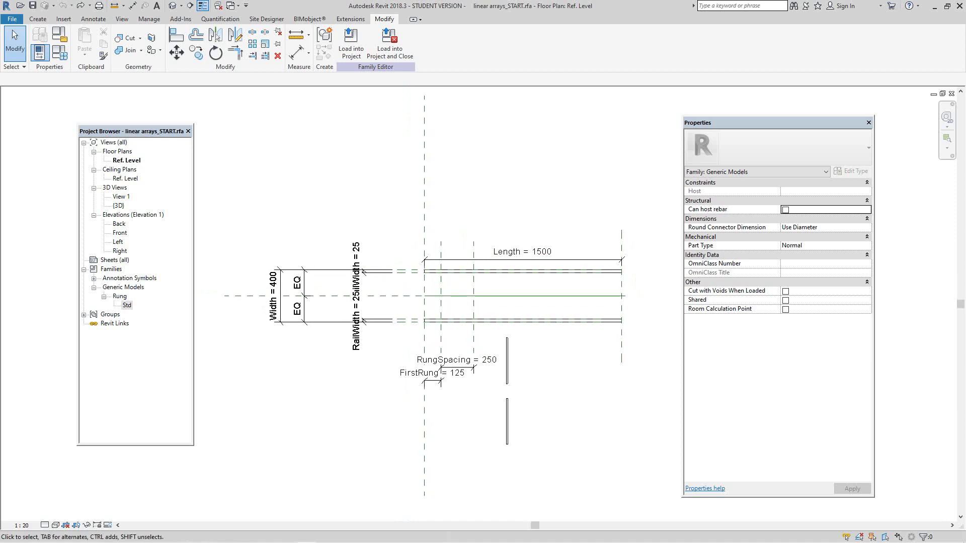
Open the default 3D view and inspect the two rails and the loose rungs beside them.
{"action": "left_click", "coordinate": [173, 5]}
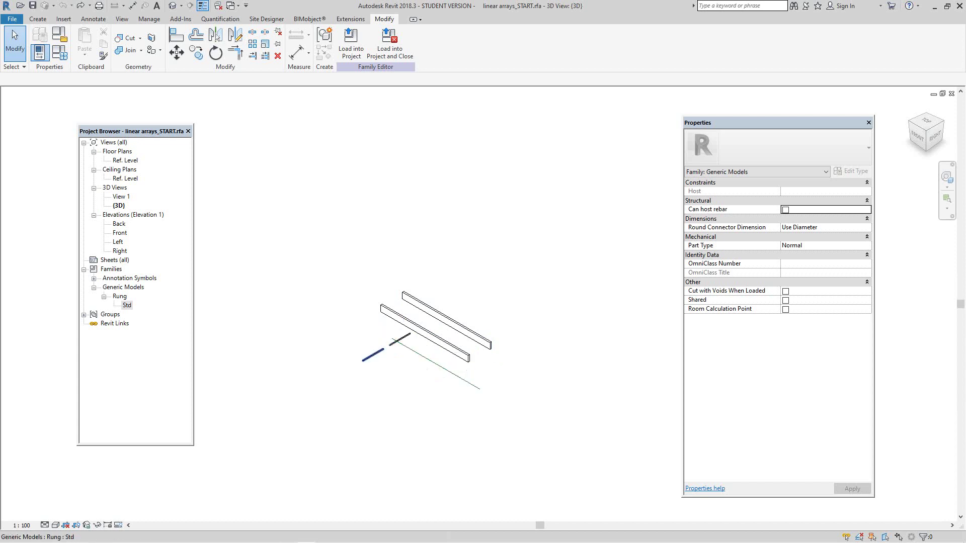
{"action": "left_click", "coordinate": [373, 355]}
{"action": "left_click", "coordinate": [411, 390]}
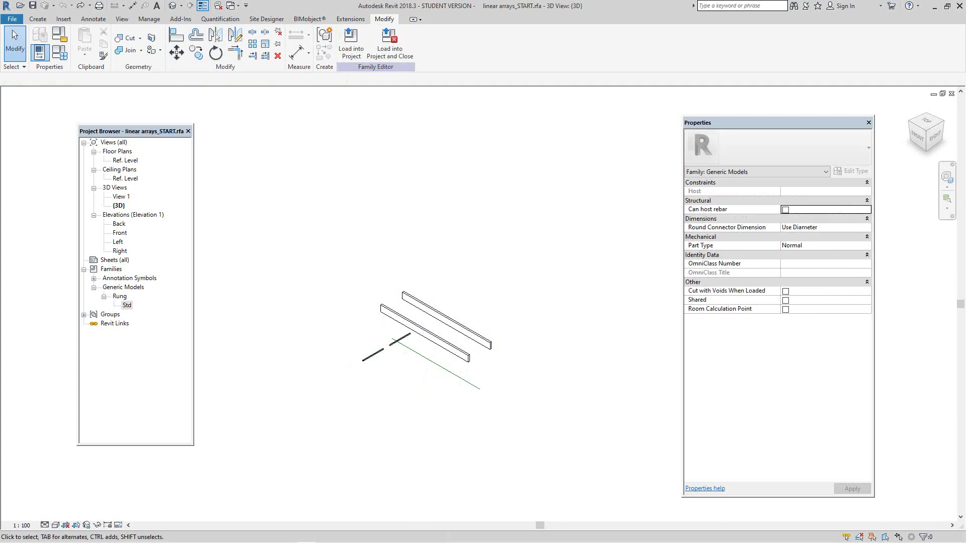
{"action": "scroll", "coordinate": [411, 389], "scroll_direction": "up", "scroll_amount": 4}
{"action": "scroll", "coordinate": [402, 331], "scroll_direction": "up", "scroll_amount": 3}
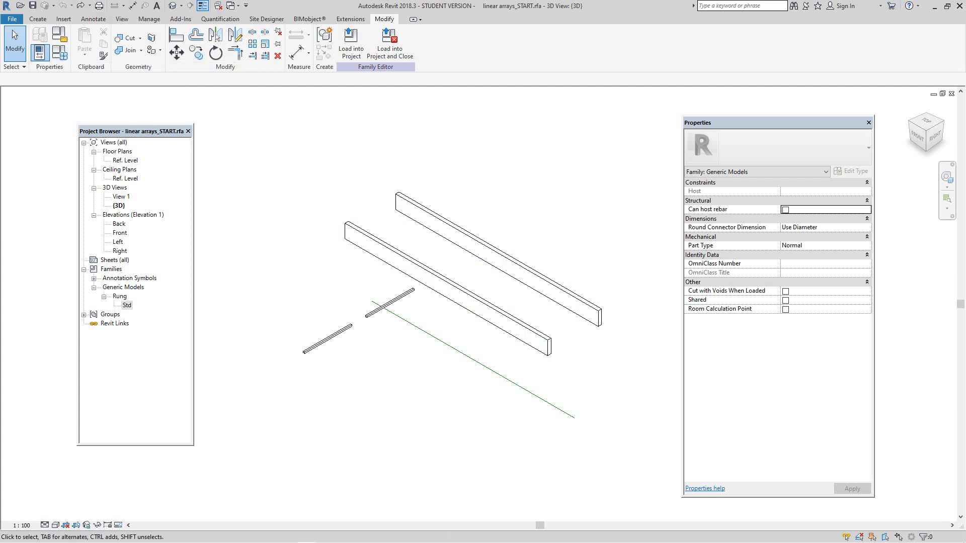
Return to the Ref. Level floor plan with the whole ladder layout in view.
{"action": "double_click", "coordinate": [125, 160]}
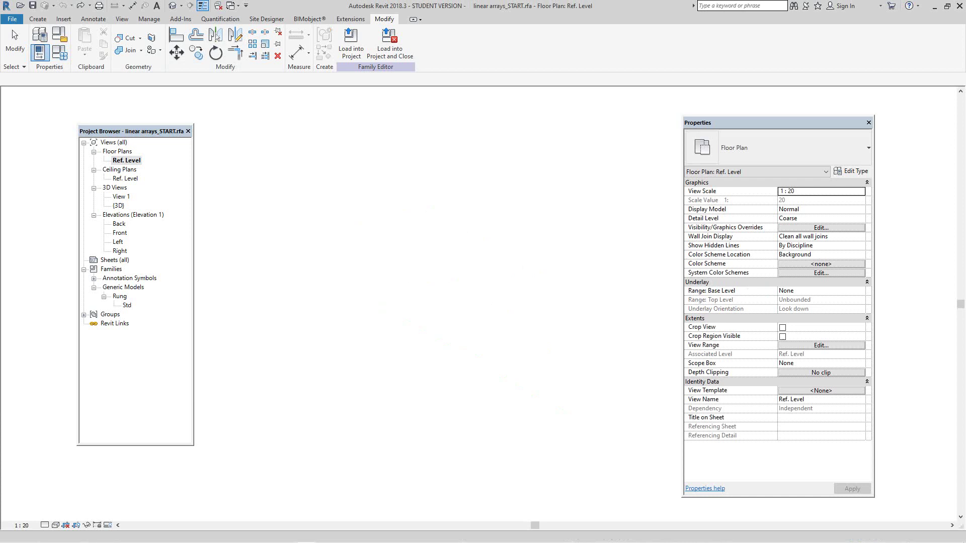
{"action": "scroll", "coordinate": [373, 252], "scroll_direction": "down", "scroll_amount": 2}
{"action": "scroll", "coordinate": [391, 303], "scroll_direction": "up", "scroll_amount": 2}
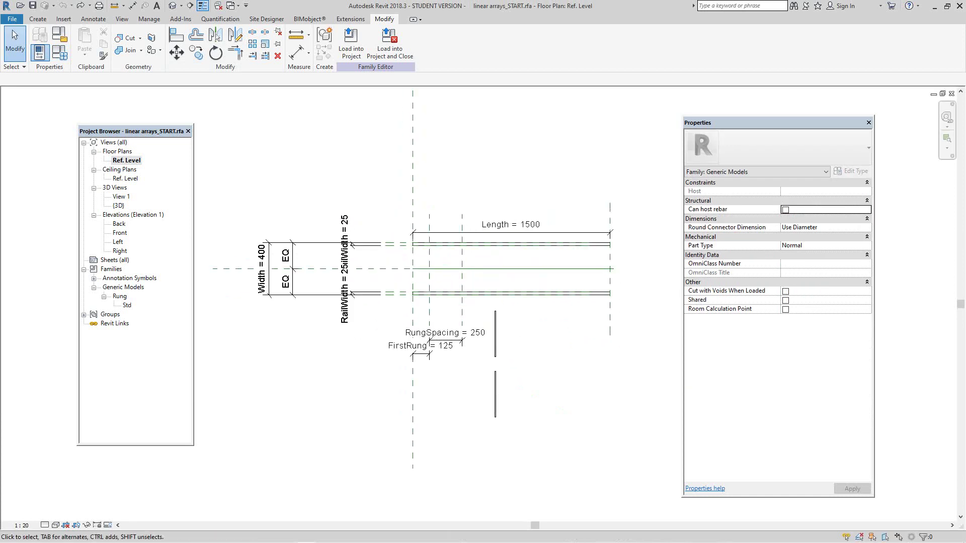
{"action": "scroll", "coordinate": [356, 203], "scroll_direction": "up", "scroll_amount": 3}
{"action": "middle_click_drag", "start_coordinate": [357, 203], "coordinate": [338, 143]}
{"action": "scroll", "coordinate": [460, 365], "scroll_direction": "down", "scroll_amount": 2}
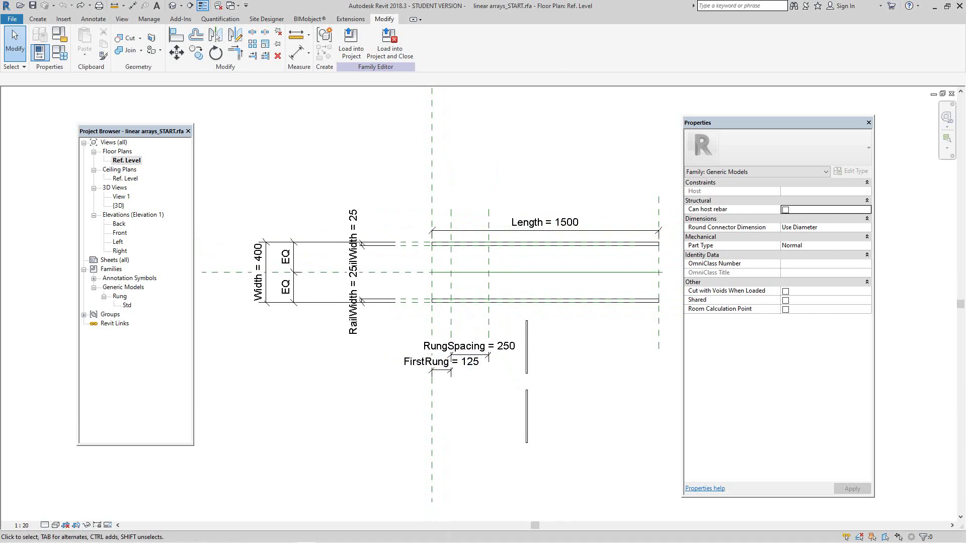
Check which family parameter is associated with the Length of the Rung family's Std type, keeping the association.
{"action": "right_click", "coordinate": [127, 305]}
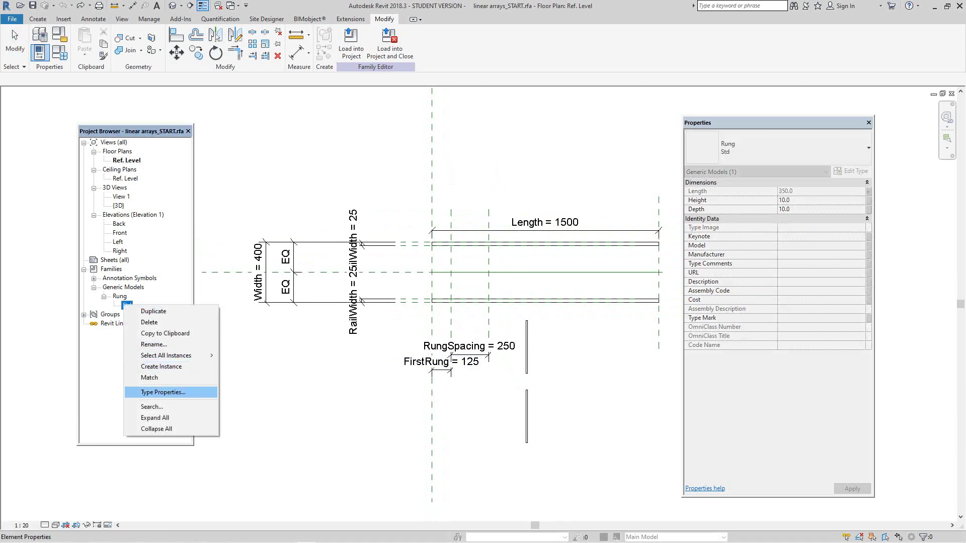
{"action": "left_click", "coordinate": [162, 392]}
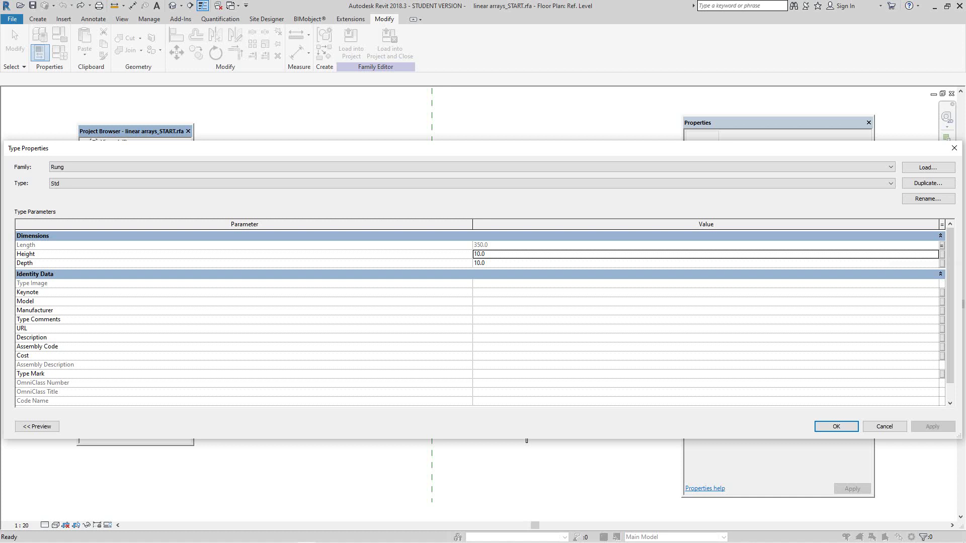
{"action": "left_click", "coordinate": [941, 245]}
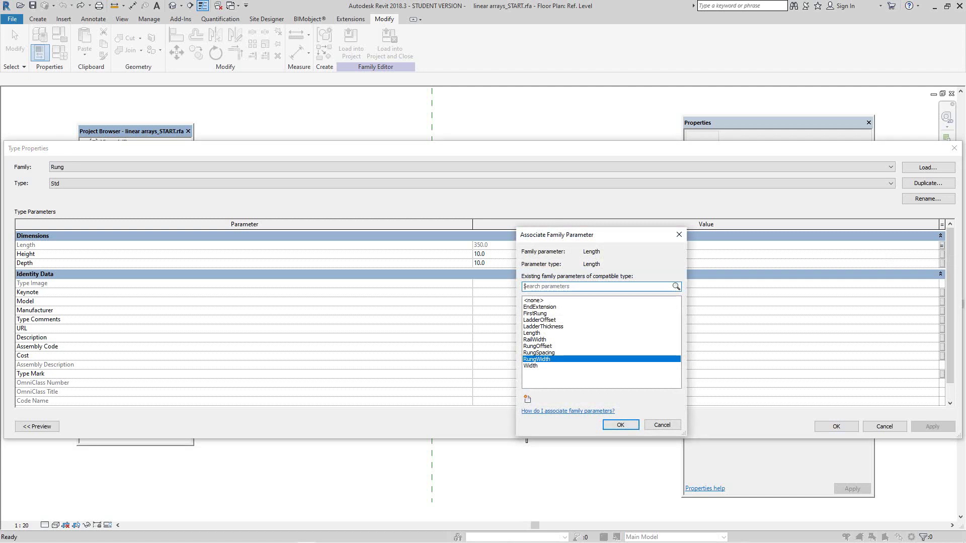
{"action": "key", "text": "Return"}
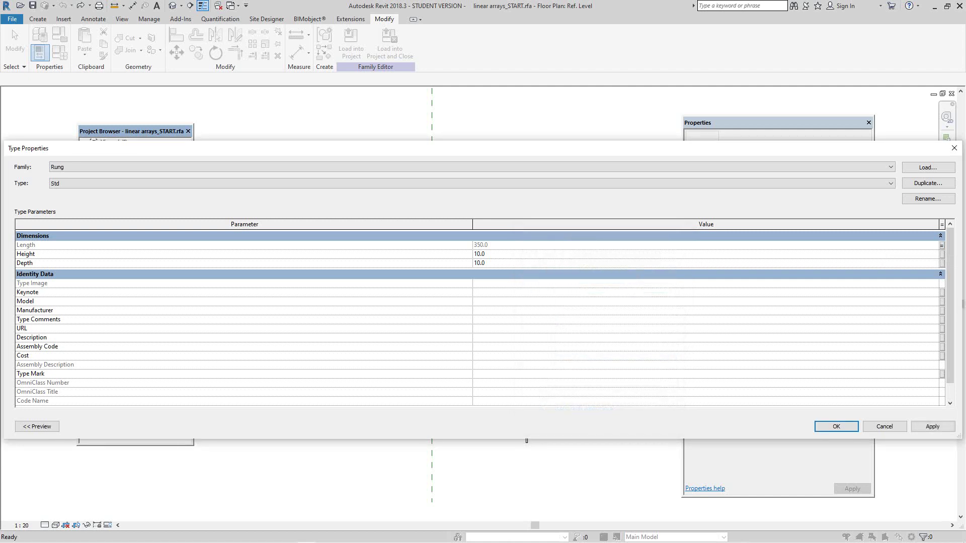
{"action": "key", "text": "Return"}
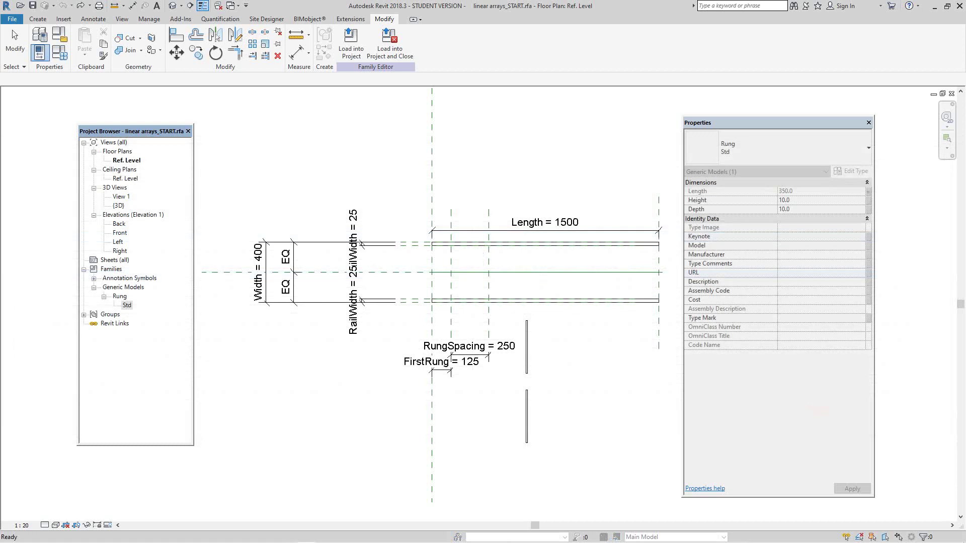
{"action": "left_click", "coordinate": [397, 406]}
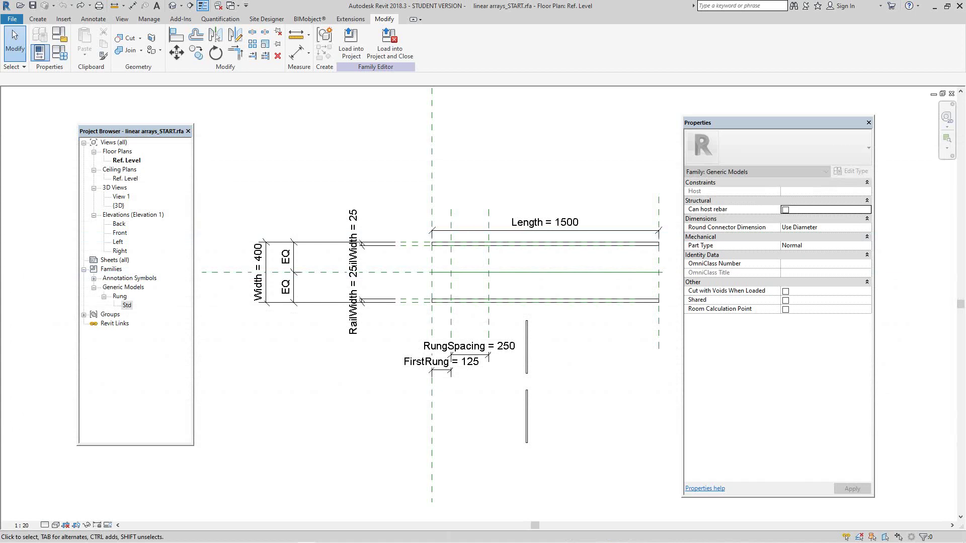
Review the ladder's parameters and formulas in Family Types, including those controlling rung width, spacing and array number.
{"action": "scroll", "coordinate": [397, 406], "scroll_direction": "down", "scroll_amount": 2}
{"action": "scroll", "coordinate": [348, 294], "scroll_direction": "up", "scroll_amount": 2}
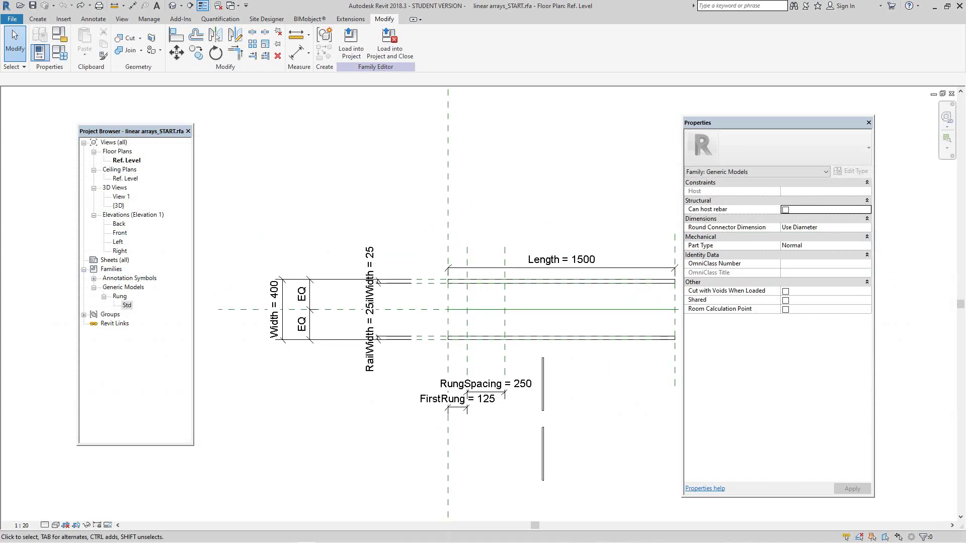
{"action": "left_click", "coordinate": [59, 52]}
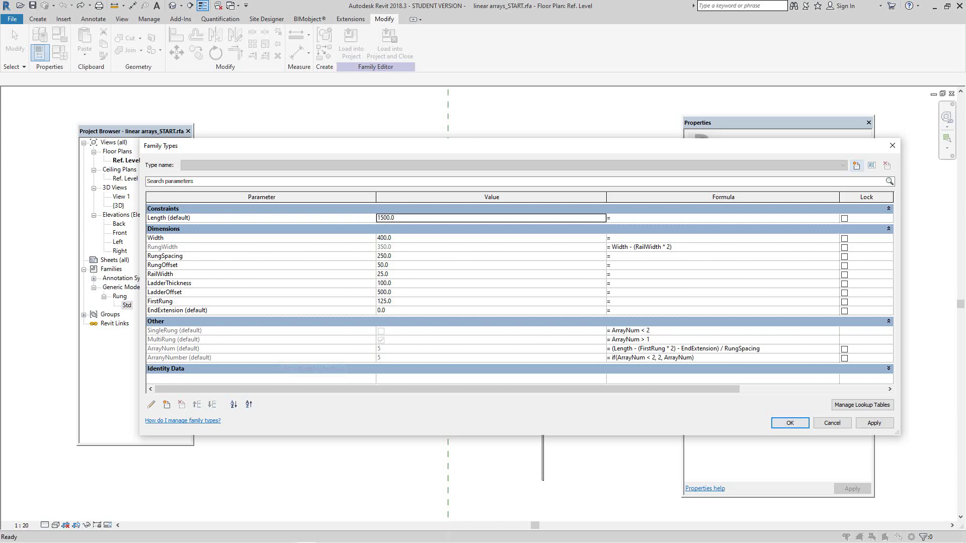
{"action": "left_click", "coordinate": [790, 424]}
{"action": "scroll", "coordinate": [613, 323], "scroll_direction": "down", "scroll_amount": 1}
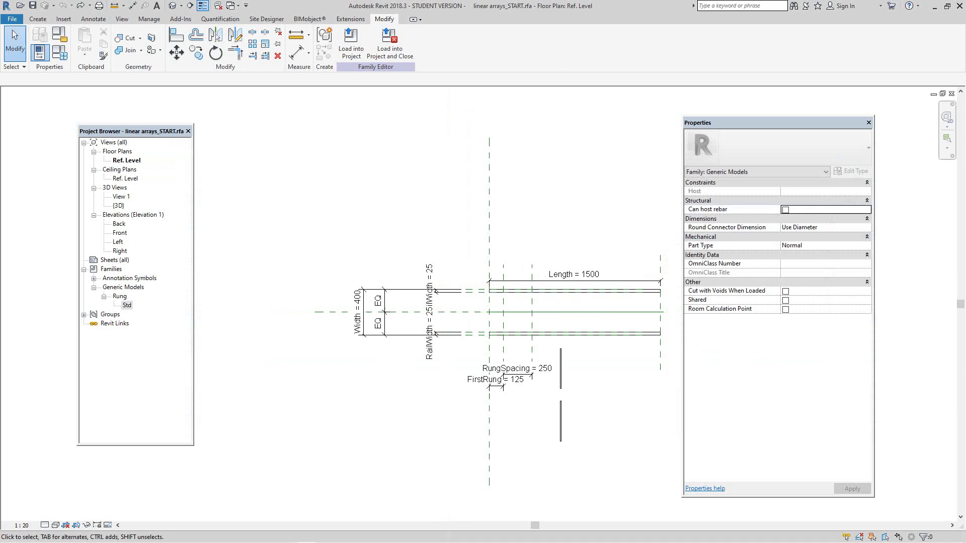
Align the upper loose rung's centreline to the first-rung reference plane, at the end of the FirstRung dimension, and lock the alignment.
{"action": "middle_click_drag", "start_coordinate": [613, 326], "coordinate": [560, 280]}
{"action": "scroll", "coordinate": [558, 299], "scroll_direction": "up", "scroll_amount": 1}
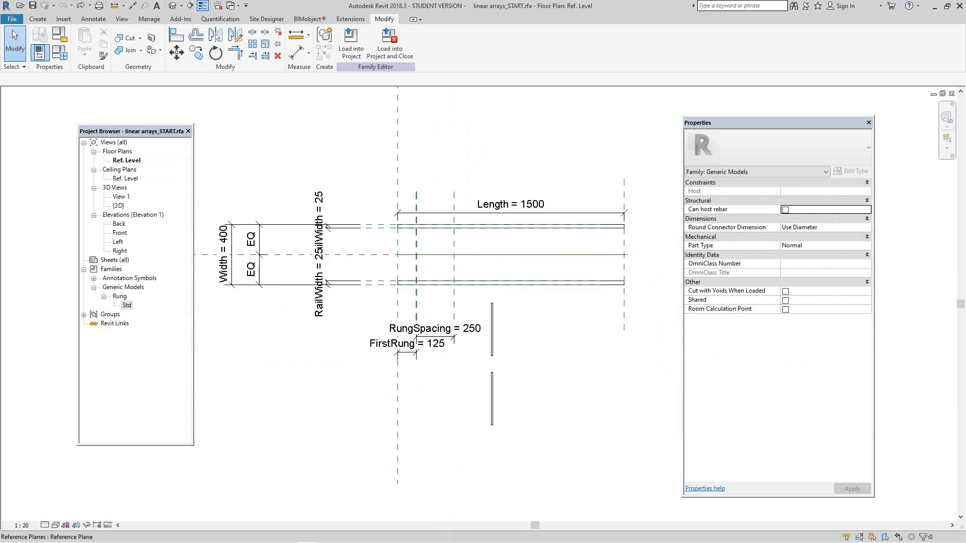
{"action": "scroll", "coordinate": [417, 242], "scroll_direction": "up", "scroll_amount": 1}
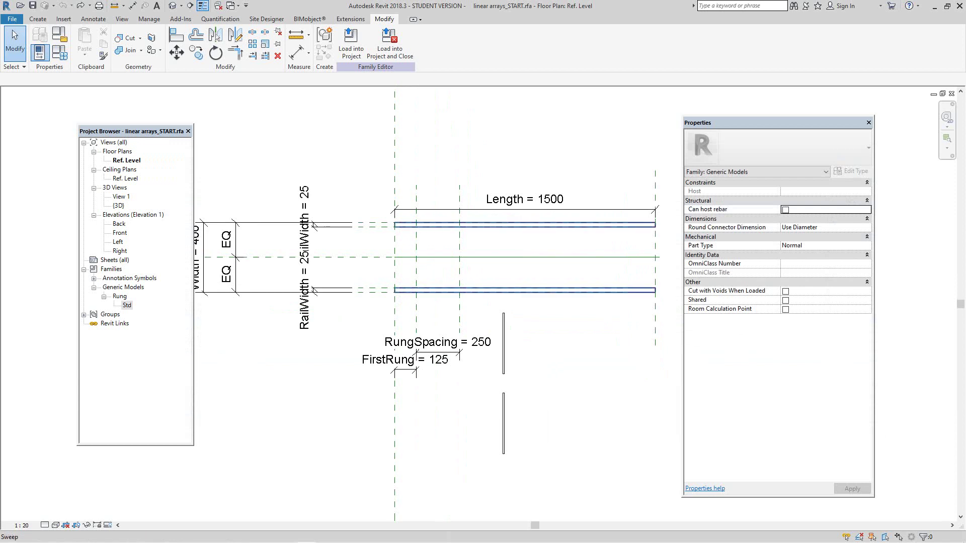
{"action": "scroll", "coordinate": [549, 380], "scroll_direction": "up", "scroll_amount": 1}
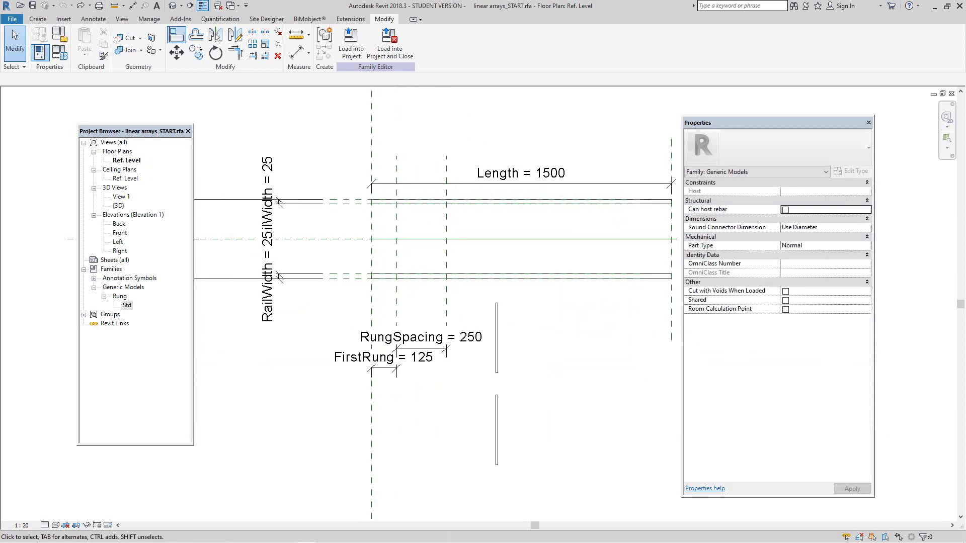
{"action": "left_click", "coordinate": [176, 35]}
{"action": "scroll", "coordinate": [408, 247], "scroll_direction": "up", "scroll_amount": 3}
{"action": "left_click", "coordinate": [391, 257]}
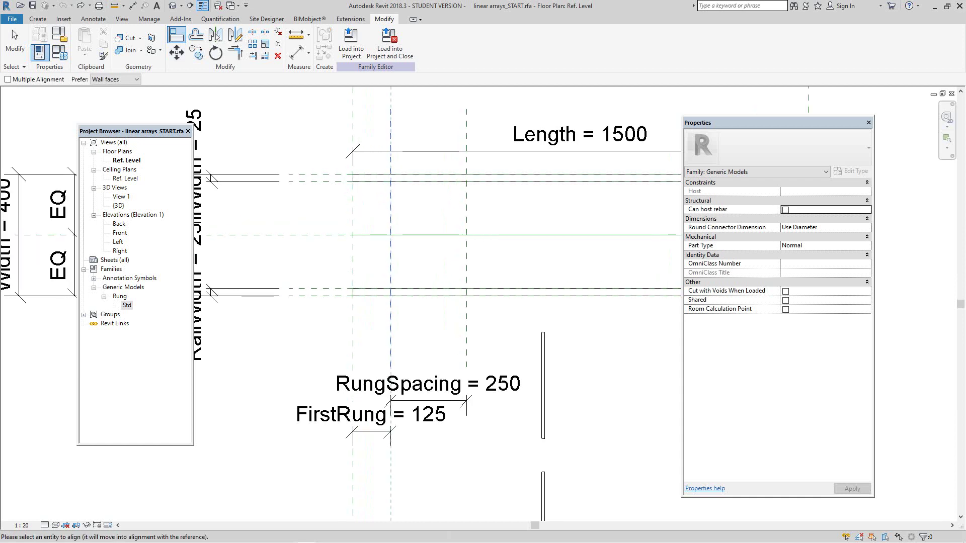
{"action": "scroll", "coordinate": [543, 381], "scroll_direction": "up", "scroll_amount": 3}
{"action": "scroll", "coordinate": [548, 446], "scroll_direction": "up", "scroll_amount": 2}
{"action": "left_click", "coordinate": [541, 403]}
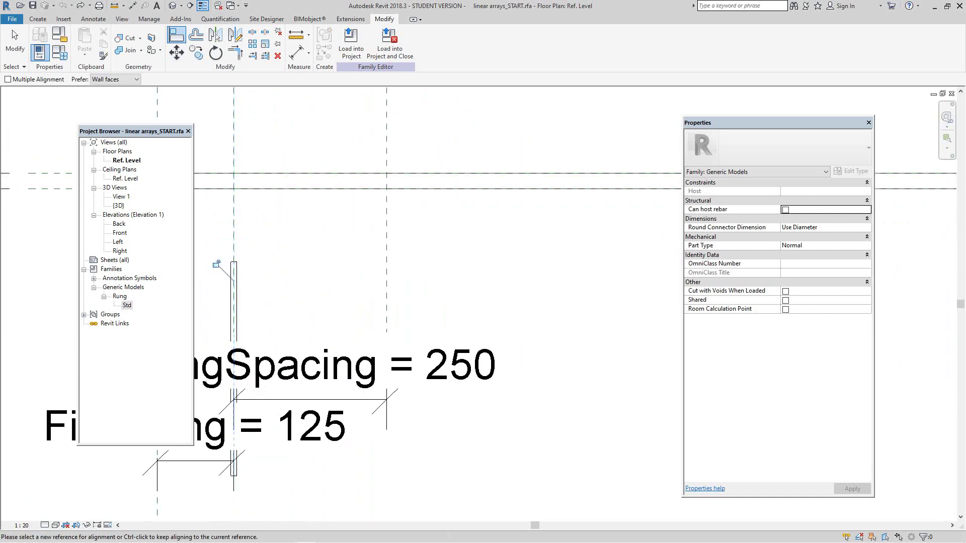
{"action": "scroll", "coordinate": [544, 402], "scroll_direction": "down", "scroll_amount": 4}
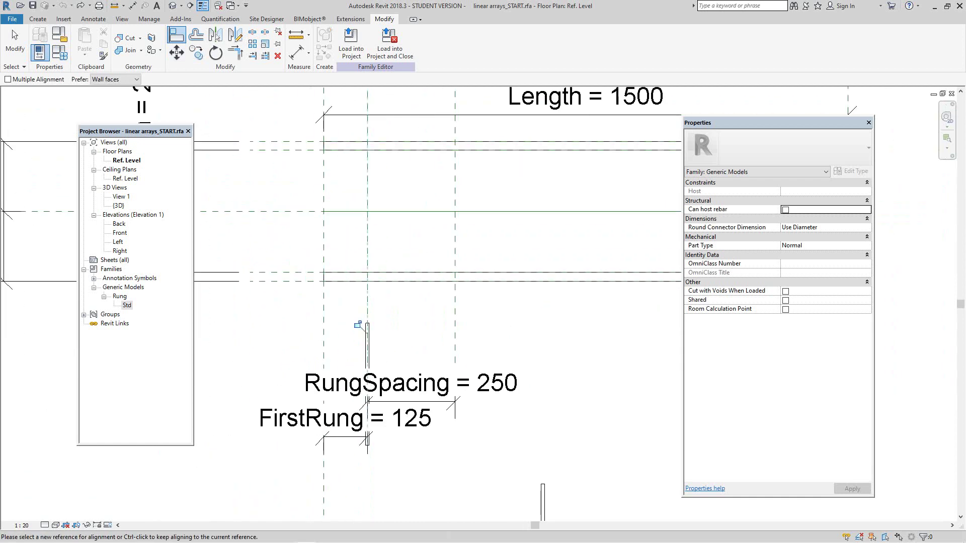
{"action": "left_click", "coordinate": [359, 325]}
{"action": "scroll", "coordinate": [366, 385], "scroll_direction": "up", "scroll_amount": 2}
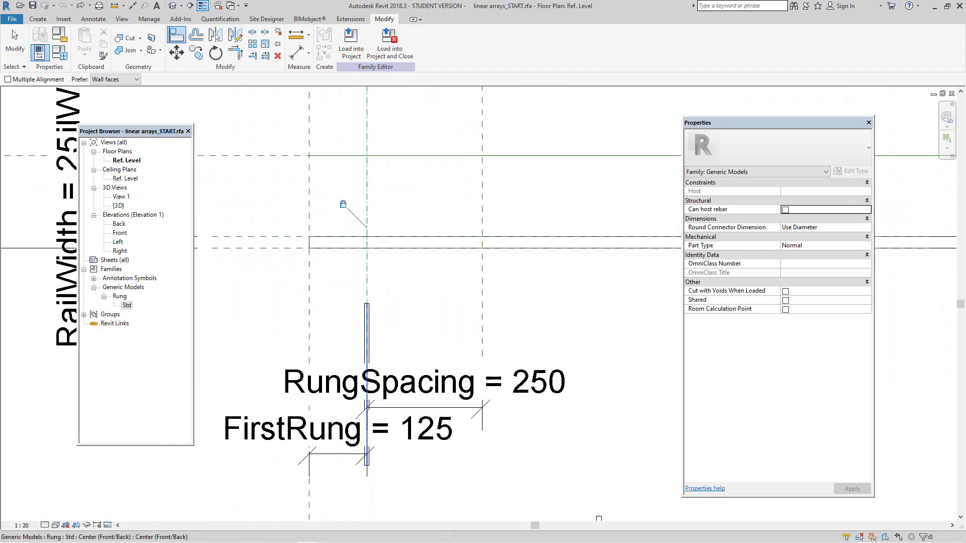
{"action": "scroll", "coordinate": [371, 340], "scroll_direction": "down", "scroll_amount": 5}
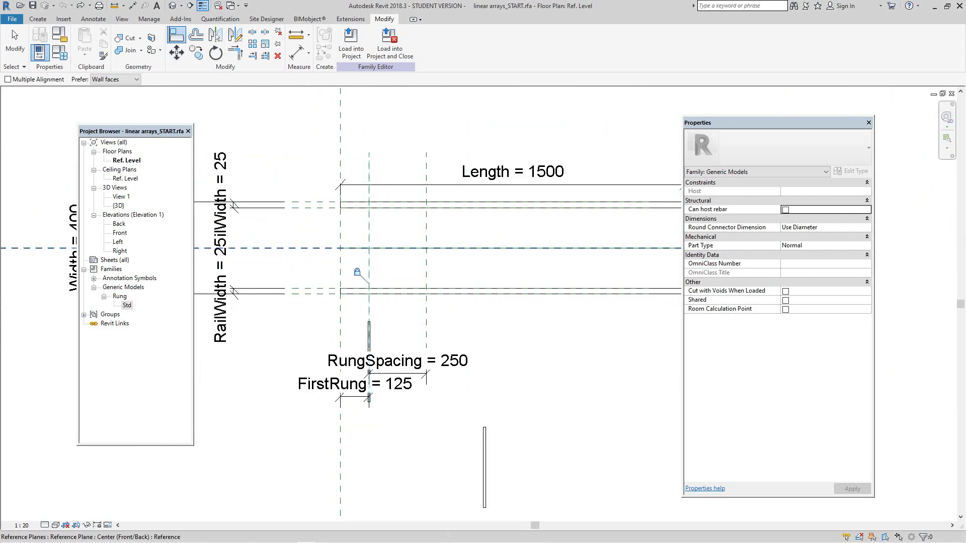
Align the same rung's midpoint to the horizontal Center (Front/Back) reference plane between the rails and lock it there.
{"action": "left_click", "coordinate": [394, 248]}
{"action": "scroll", "coordinate": [366, 373], "scroll_direction": "up", "scroll_amount": 2}
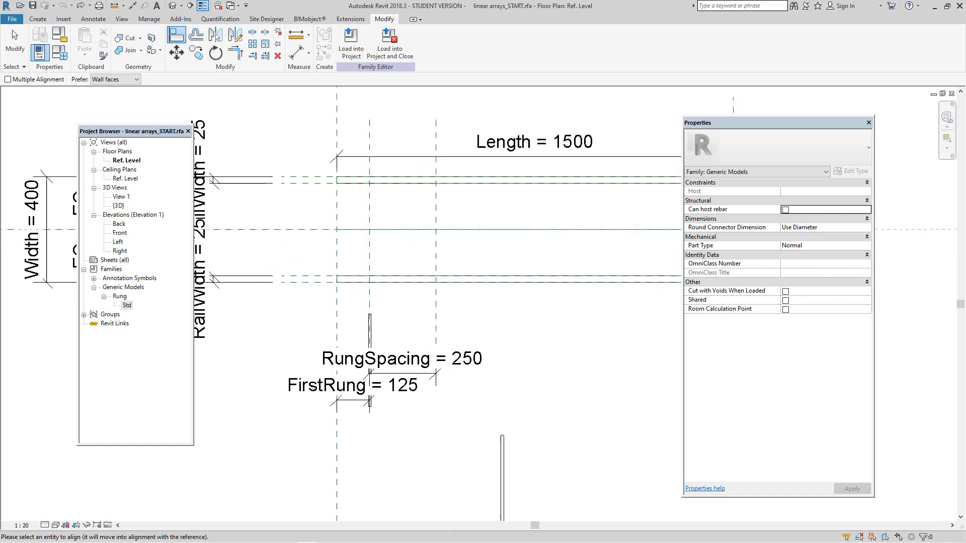
{"action": "left_click", "coordinate": [371, 357]}
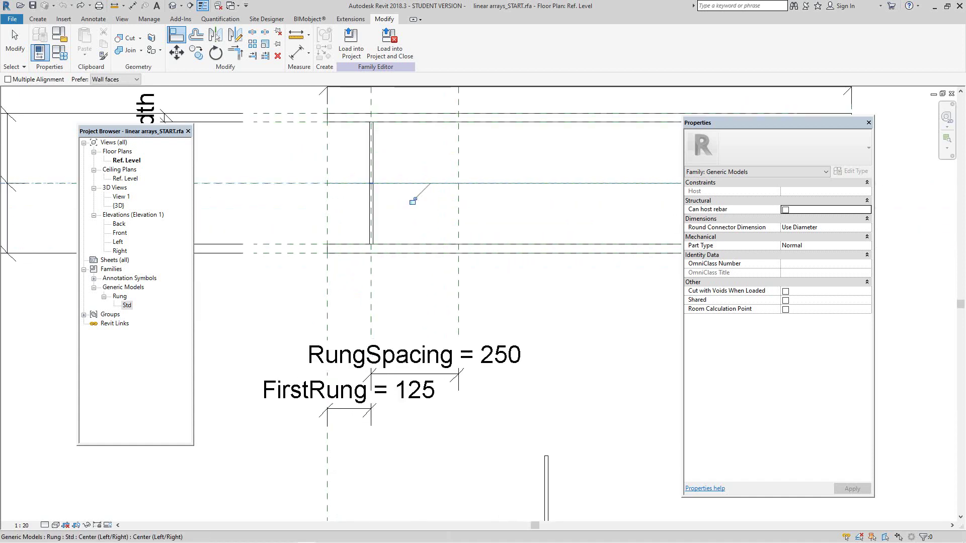
{"action": "scroll", "coordinate": [376, 331], "scroll_direction": "down", "scroll_amount": 2}
{"action": "middle_click_drag", "start_coordinate": [376, 331], "coordinate": [370, 387]}
{"action": "scroll", "coordinate": [371, 387], "scroll_direction": "up", "scroll_amount": 2}
{"action": "scroll", "coordinate": [408, 257], "scroll_direction": "up", "scroll_amount": 1}
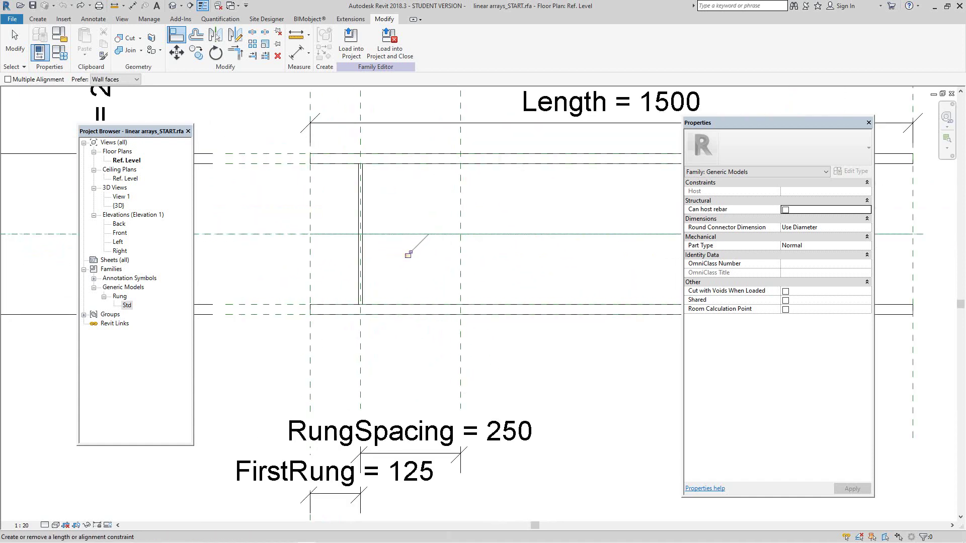
{"action": "left_click", "coordinate": [408, 255]}
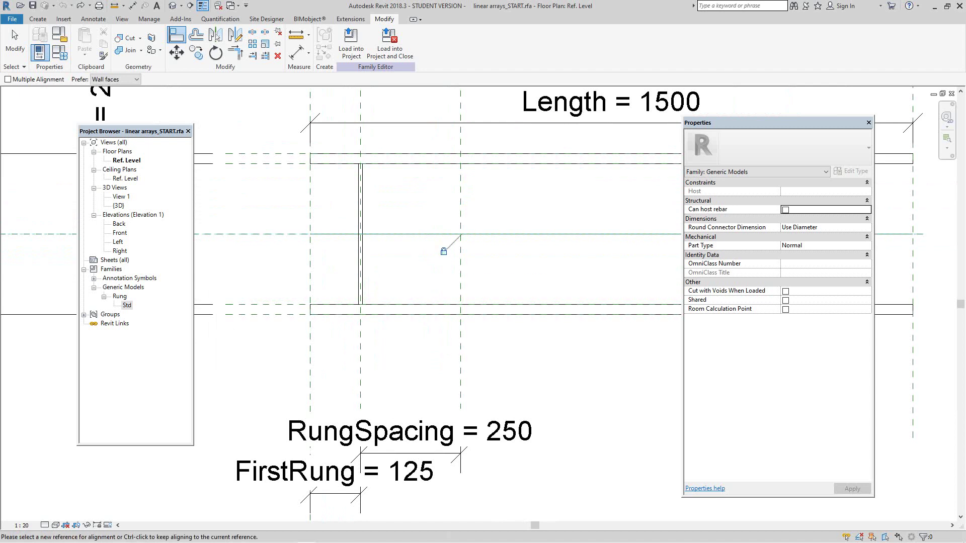
{"action": "scroll", "coordinate": [475, 248], "scroll_direction": "down", "scroll_amount": 3}
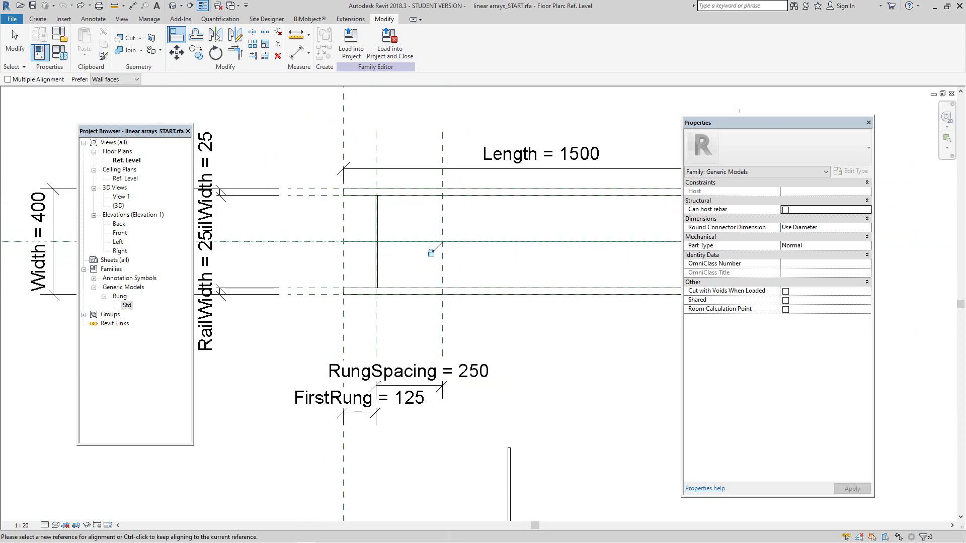
{"action": "middle_click_drag", "start_coordinate": [475, 247], "coordinate": [470, 257]}
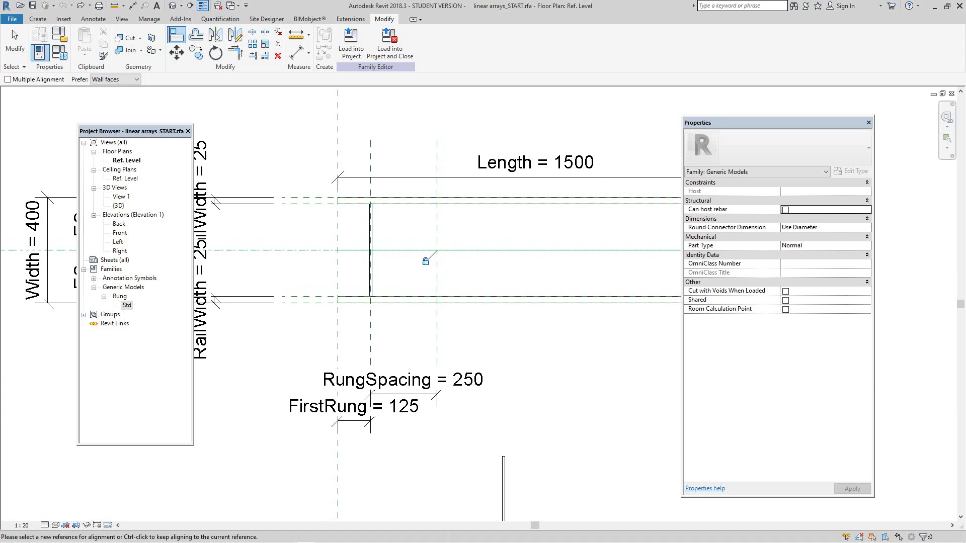
{"action": "left_click", "coordinate": [15, 43]}
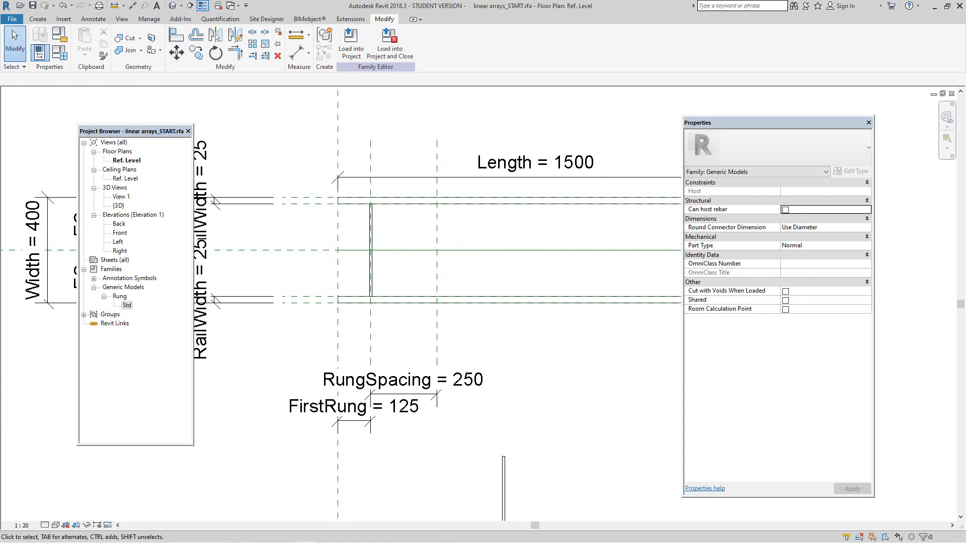
Associate the Visible property of the rung locked on the first-rung reference plane with the SingleRung family parameter.
{"action": "left_click", "coordinate": [371, 276]}
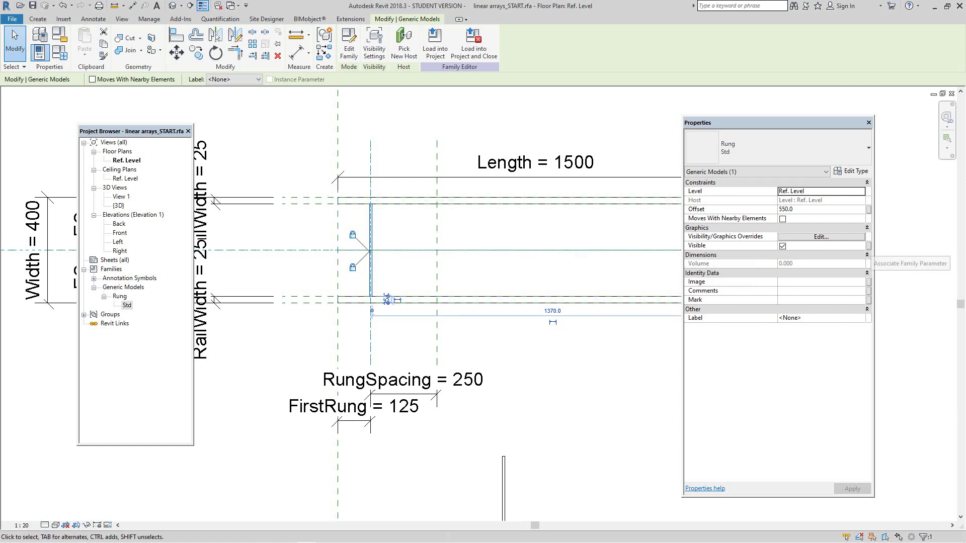
{"action": "left_click", "coordinate": [869, 246]}
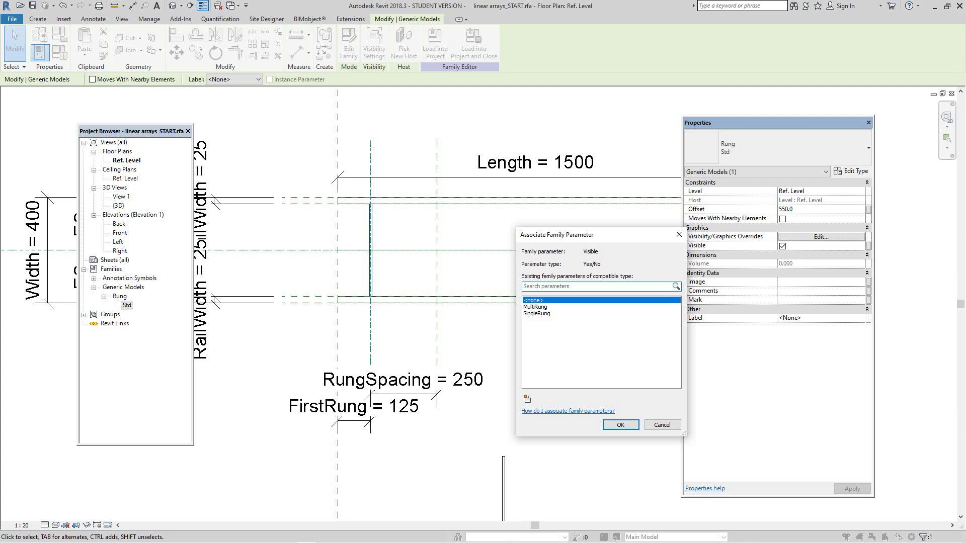
{"action": "left_click", "coordinate": [537, 314]}
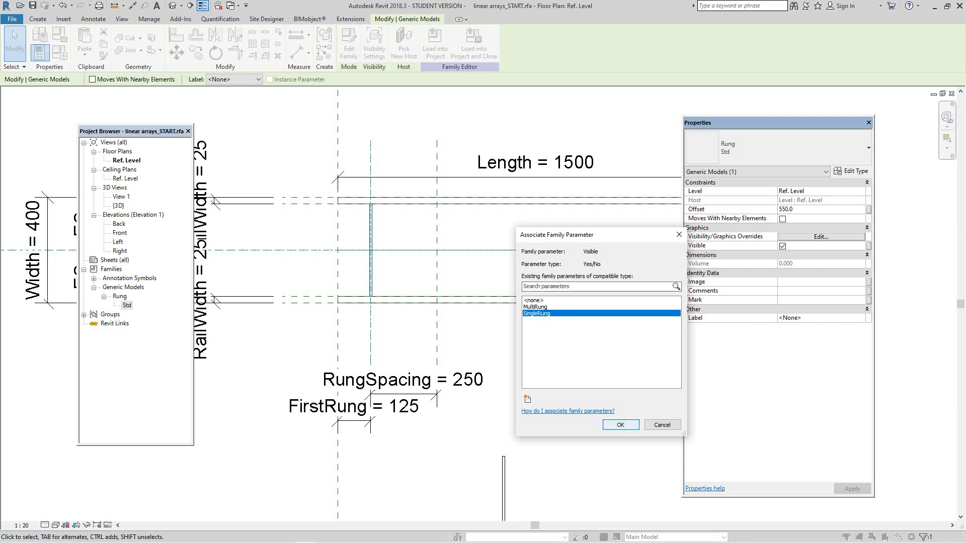
{"action": "left_click", "coordinate": [620, 424]}
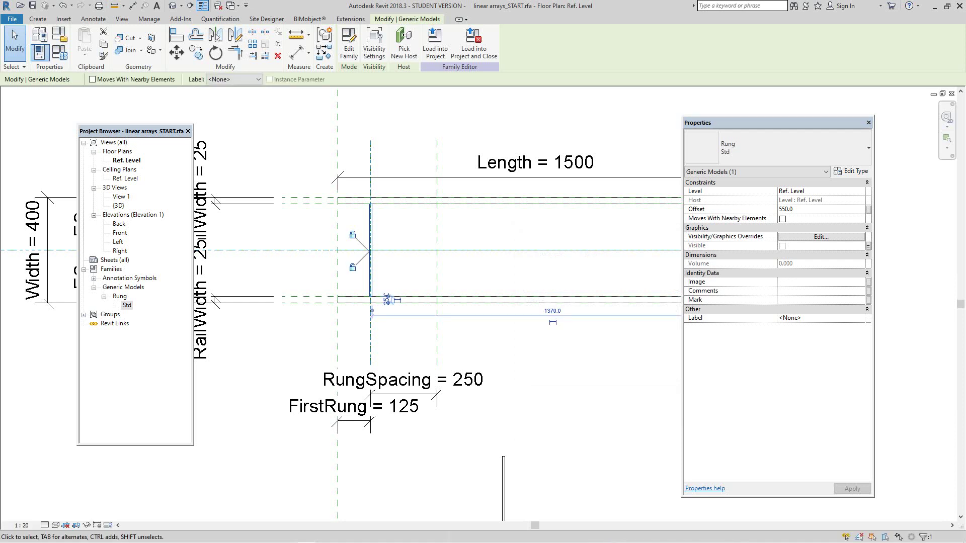
Align the remaining loose rung's centreline to the first-rung reference plane and lock the alignment.
{"action": "scroll", "coordinate": [505, 385], "scroll_direction": "down", "scroll_amount": 1}
{"action": "middle_click_drag", "start_coordinate": [506, 385], "coordinate": [513, 330]}
{"action": "scroll", "coordinate": [513, 331], "scroll_direction": "down", "scroll_amount": 1}
{"action": "scroll", "coordinate": [514, 405], "scroll_direction": "up", "scroll_amount": 1}
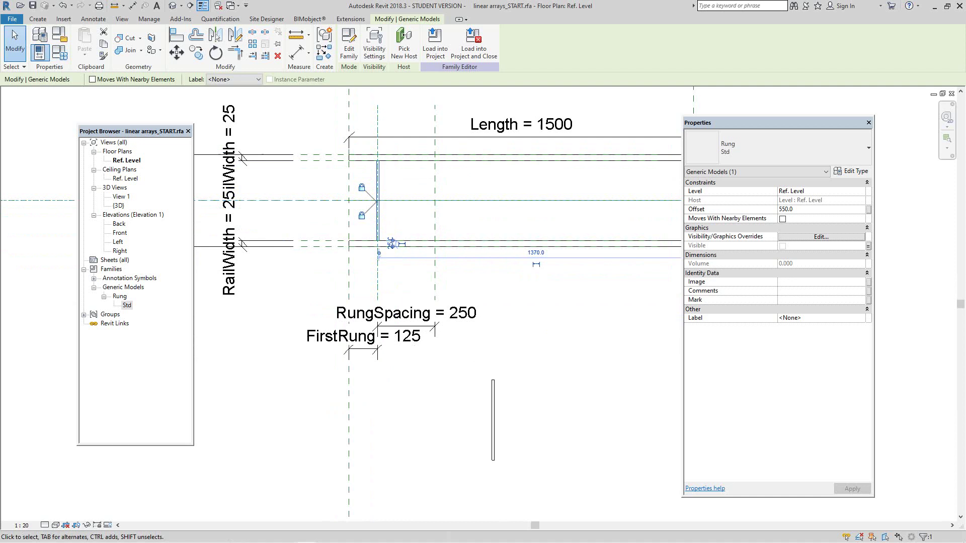
{"action": "left_click", "coordinate": [175, 36]}
{"action": "scroll", "coordinate": [420, 450], "scroll_direction": "up", "scroll_amount": 1}
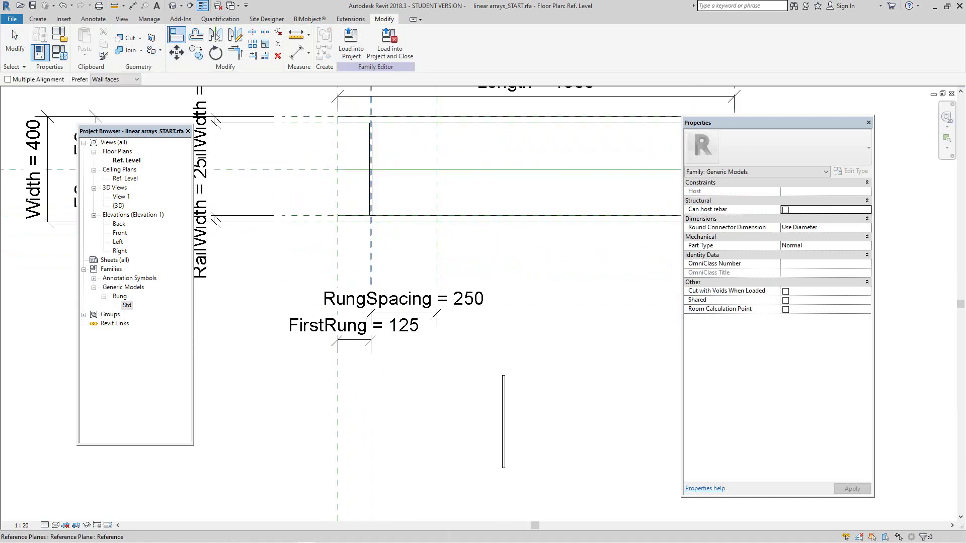
{"action": "scroll", "coordinate": [513, 449], "scroll_direction": "up", "scroll_amount": 2}
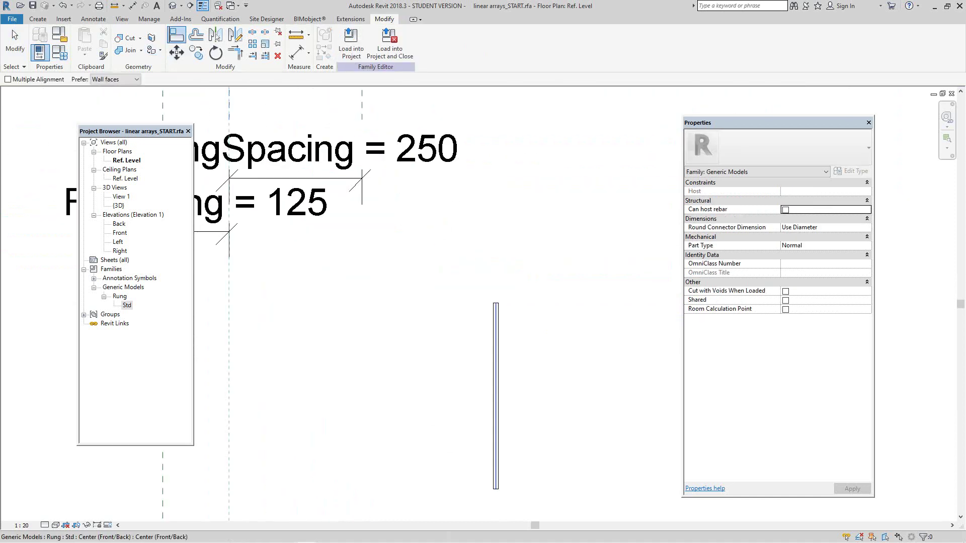
{"action": "left_click", "coordinate": [503, 448]}
{"action": "scroll", "coordinate": [504, 448], "scroll_direction": "down", "scroll_amount": 2}
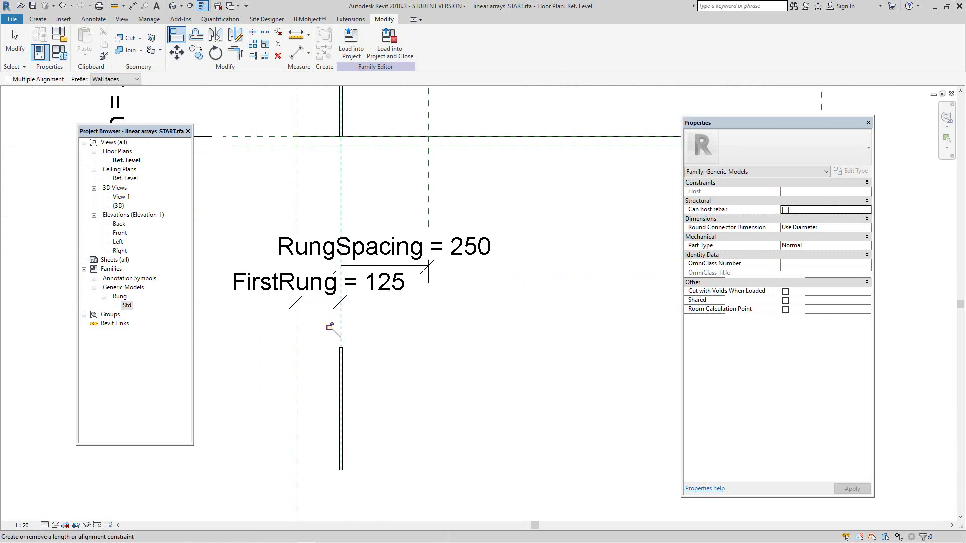
{"action": "scroll", "coordinate": [316, 438], "scroll_direction": "up", "scroll_amount": 2}
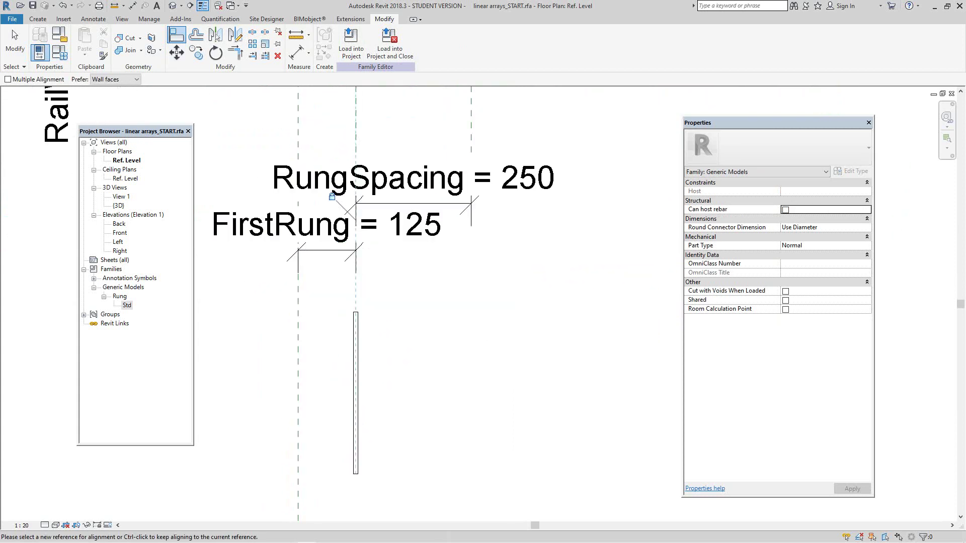
Align that second rung's midpoint to the horizontal centre reference plane between the rails, lock it, and end the Align command.
{"action": "scroll", "coordinate": [432, 468], "scroll_direction": "down", "scroll_amount": 3}
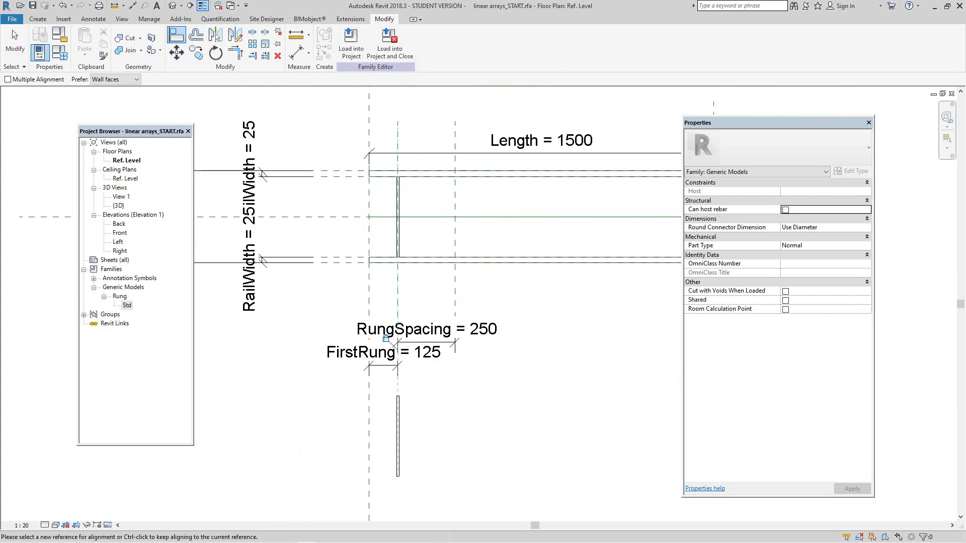
{"action": "left_click", "coordinate": [428, 217]}
{"action": "scroll", "coordinate": [406, 434], "scroll_direction": "up", "scroll_amount": 3}
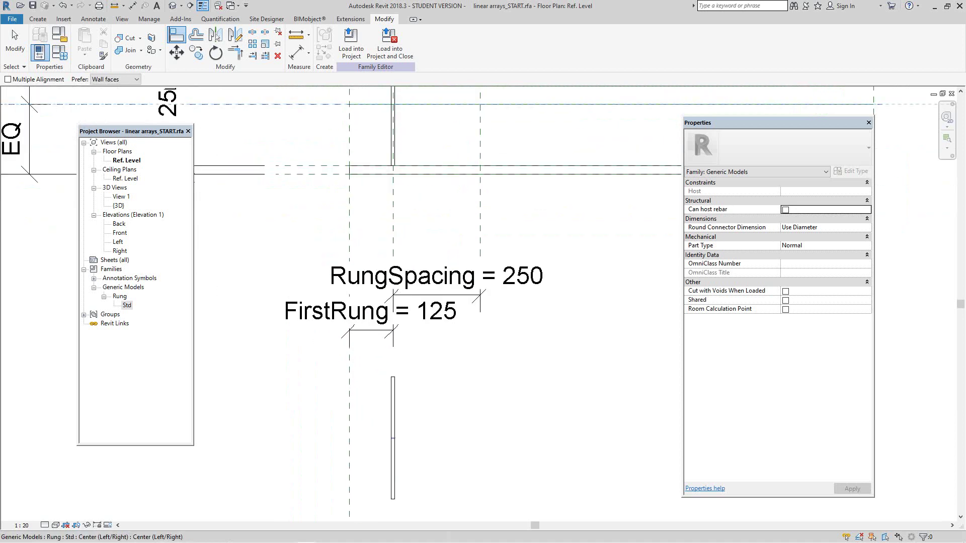
{"action": "left_click", "coordinate": [393, 438]}
{"action": "scroll", "coordinate": [403, 302], "scroll_direction": "down", "scroll_amount": 3}
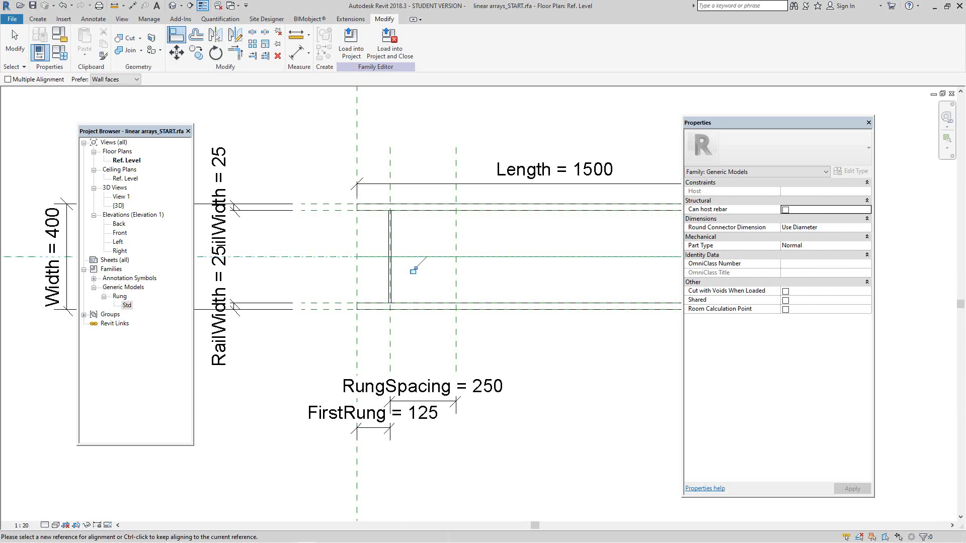
{"action": "scroll", "coordinate": [413, 270], "scroll_direction": "up", "scroll_amount": 1}
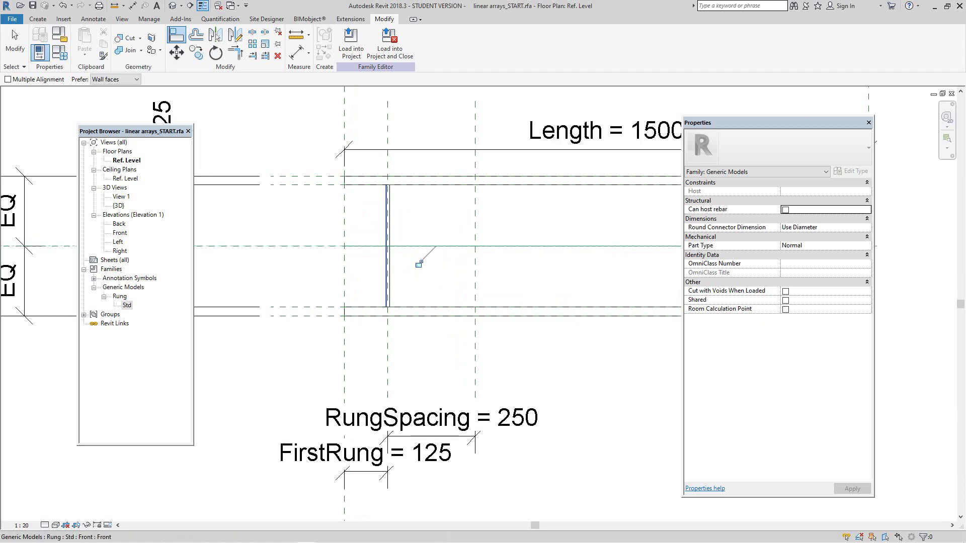
{"action": "scroll", "coordinate": [387, 279], "scroll_direction": "up", "scroll_amount": 3}
{"action": "scroll", "coordinate": [411, 283], "scroll_direction": "down", "scroll_amount": 2}
{"action": "middle_click_drag", "start_coordinate": [411, 283], "coordinate": [414, 307]}
{"action": "scroll", "coordinate": [414, 307], "scroll_direction": "down", "scroll_amount": 1}
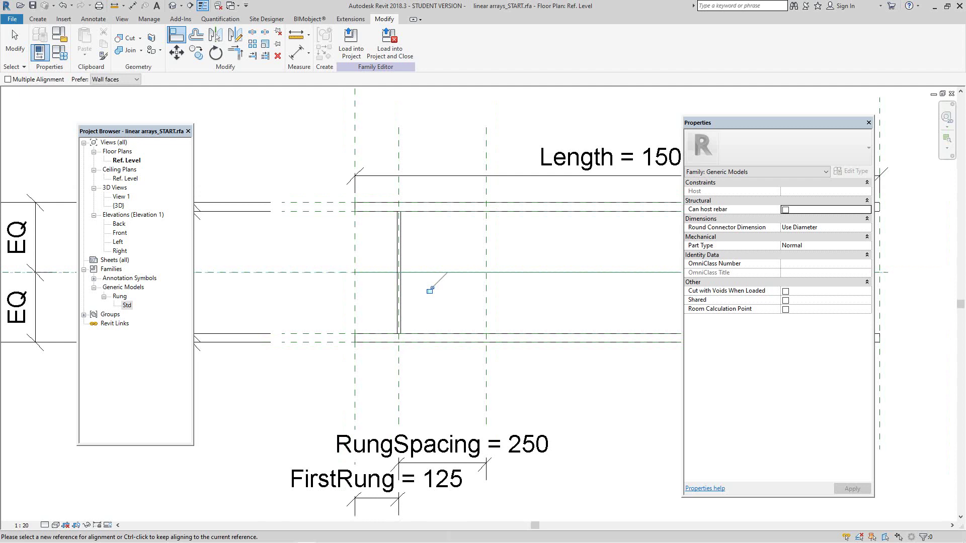
{"action": "left_click", "coordinate": [431, 290]}
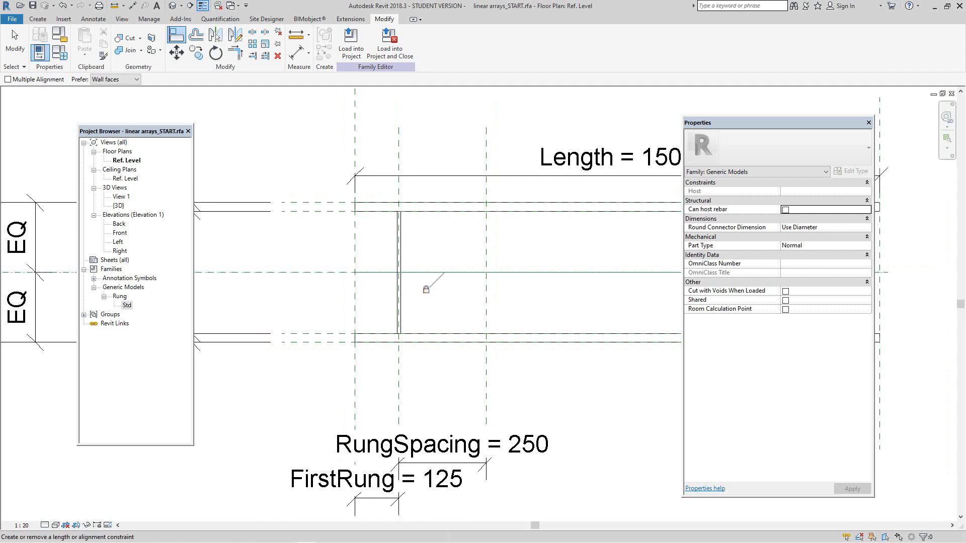
{"action": "scroll", "coordinate": [430, 291], "scroll_direction": "down", "scroll_amount": 1}
{"action": "middle_click_drag", "start_coordinate": [430, 291], "coordinate": [433, 299]}
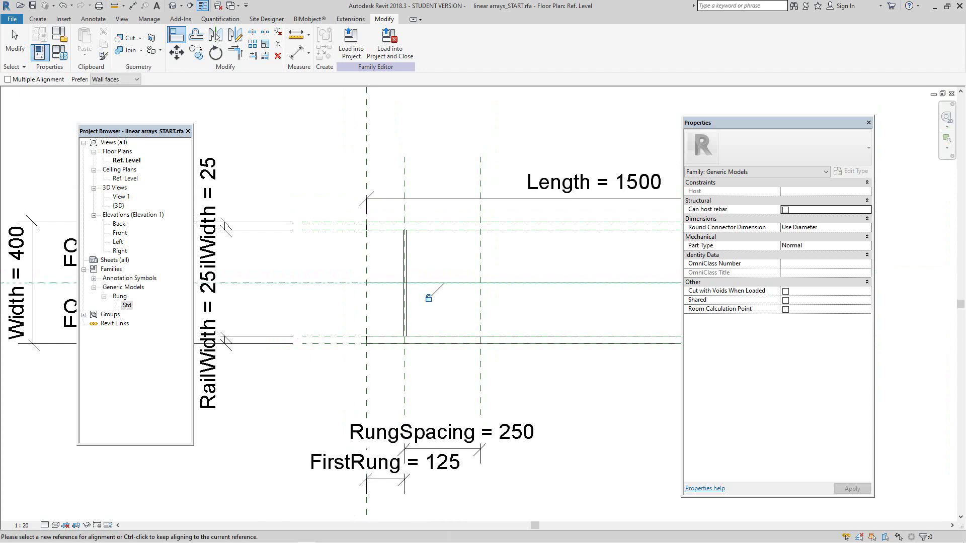
{"action": "key", "text": "Escape"}
{"action": "key", "text": "Escape"}
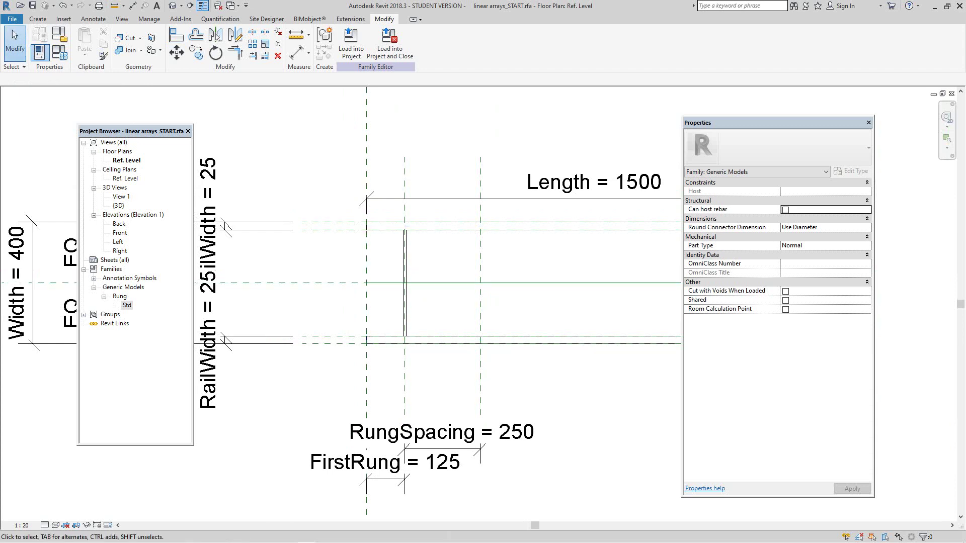
Associate the Visible property of the second of the two overlapping rungs with the MultiRung family parameter.
{"action": "scroll", "coordinate": [427, 301], "scroll_direction": "up", "scroll_amount": 1}
{"action": "scroll", "coordinate": [536, 289], "scroll_direction": "up", "scroll_amount": 2}
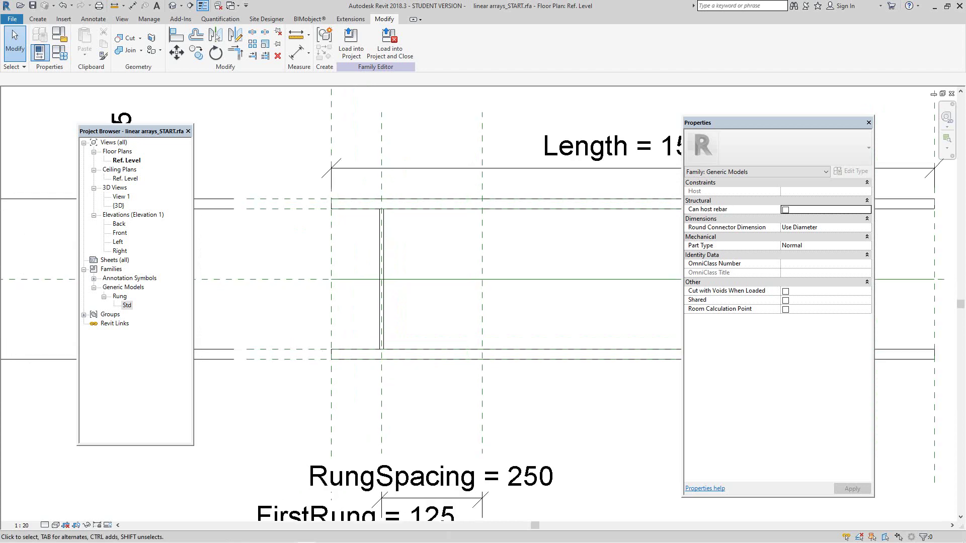
{"action": "left_click", "coordinate": [381, 282]}
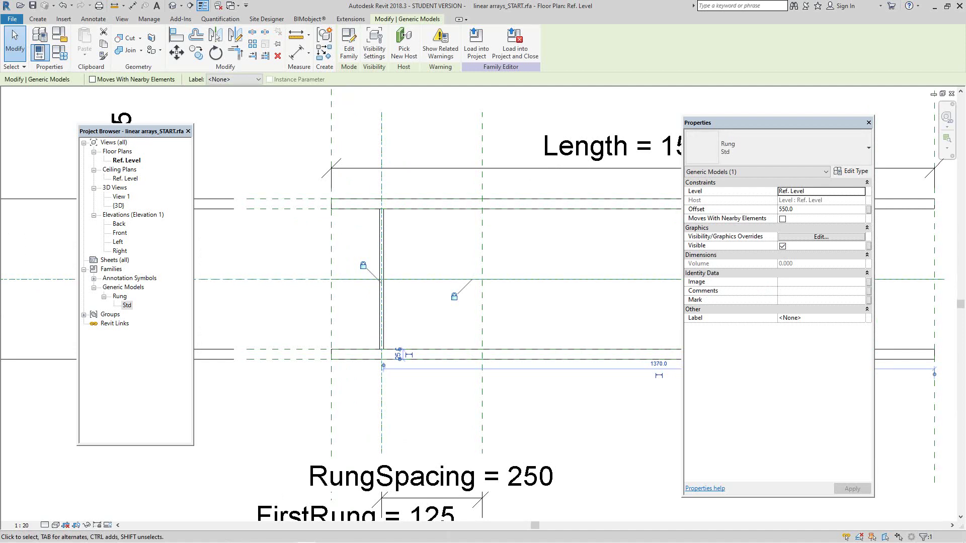
{"action": "left_click", "coordinate": [869, 246]}
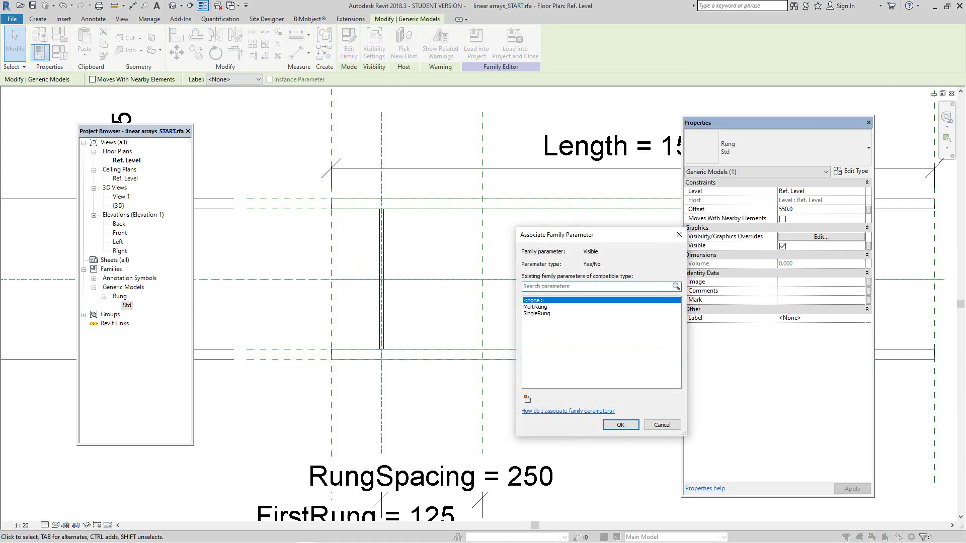
{"action": "left_click", "coordinate": [535, 307]}
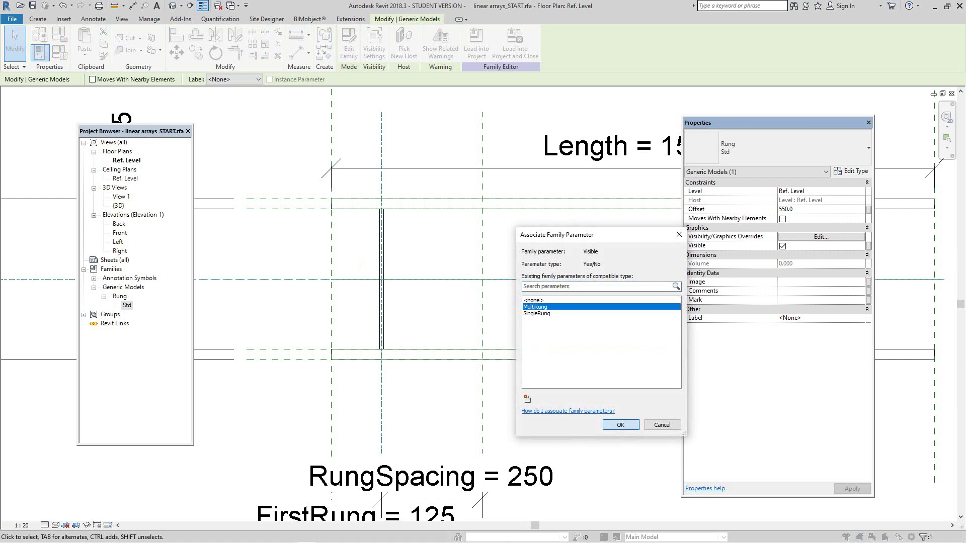
{"action": "key", "text": "Return"}
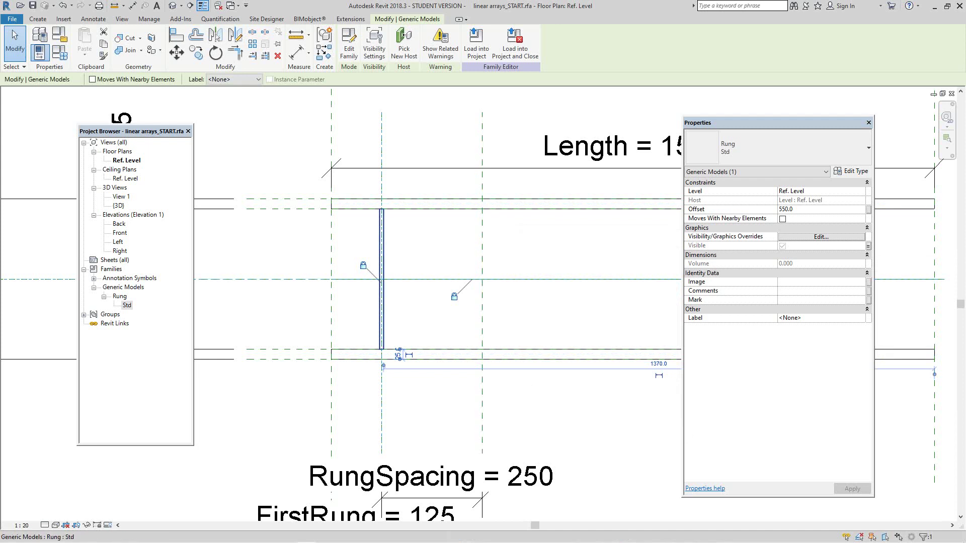
Create a grouped, associated linear array of 2 from the MultiRung rung, spaced from the first-rung plane to the RungSpacing plane.
{"action": "scroll", "coordinate": [401, 264], "scroll_direction": "down", "scroll_amount": 2}
{"action": "middle_click_drag", "start_coordinate": [410, 296], "coordinate": [388, 306]}
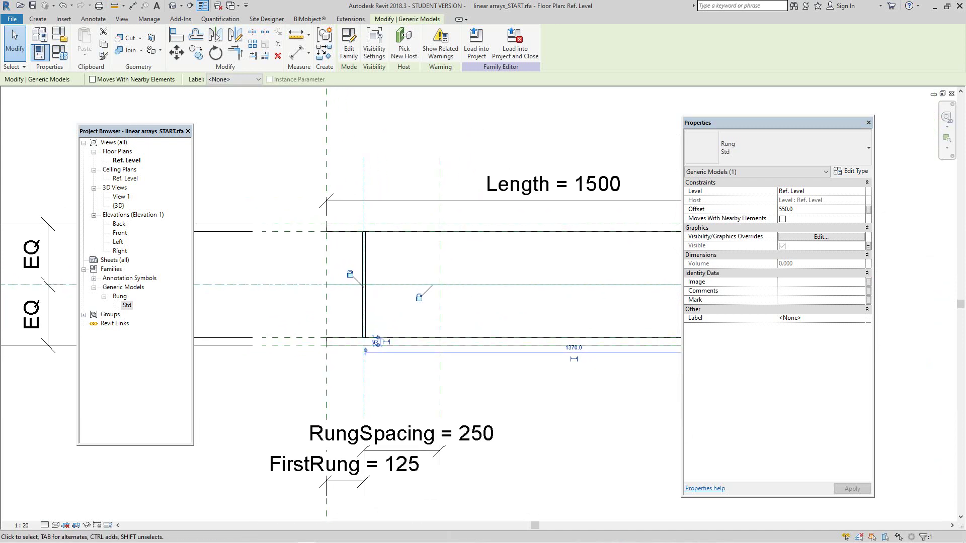
{"action": "scroll", "coordinate": [388, 306], "scroll_direction": "up", "scroll_amount": 2}
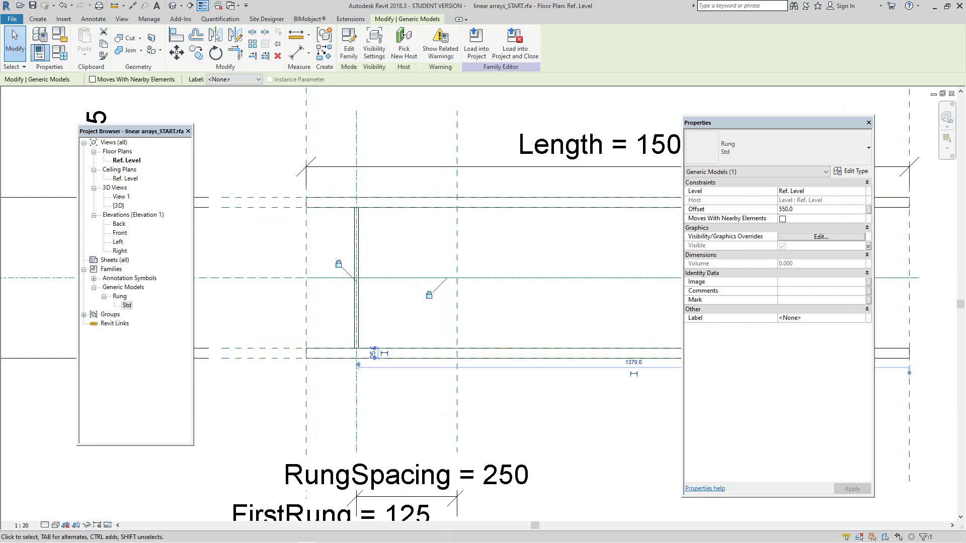
{"action": "scroll", "coordinate": [433, 388], "scroll_direction": "down", "scroll_amount": 1}
{"action": "scroll", "coordinate": [430, 372], "scroll_direction": "down", "scroll_amount": 2}
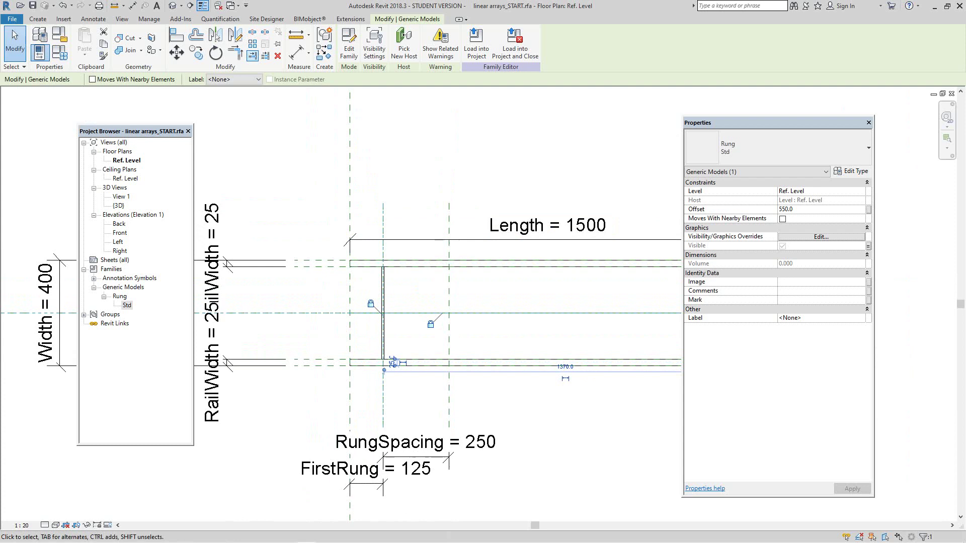
{"action": "left_click", "coordinate": [252, 43]}
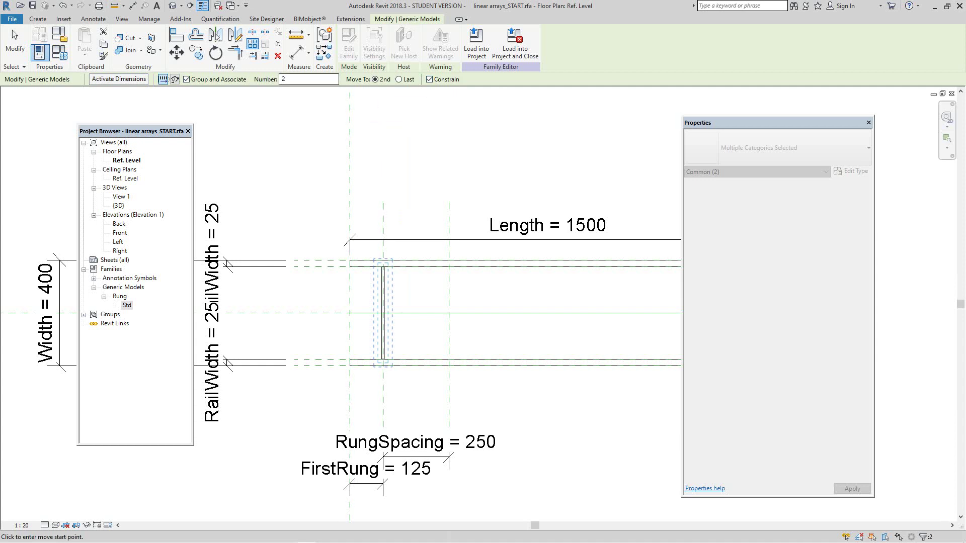
{"action": "left_click", "coordinate": [383, 390]}
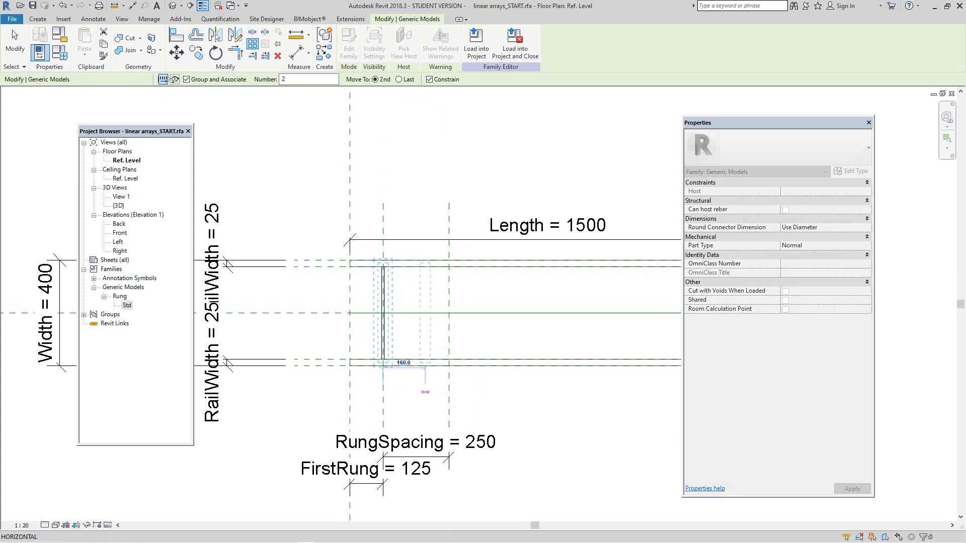
{"action": "left_click", "coordinate": [449, 392]}
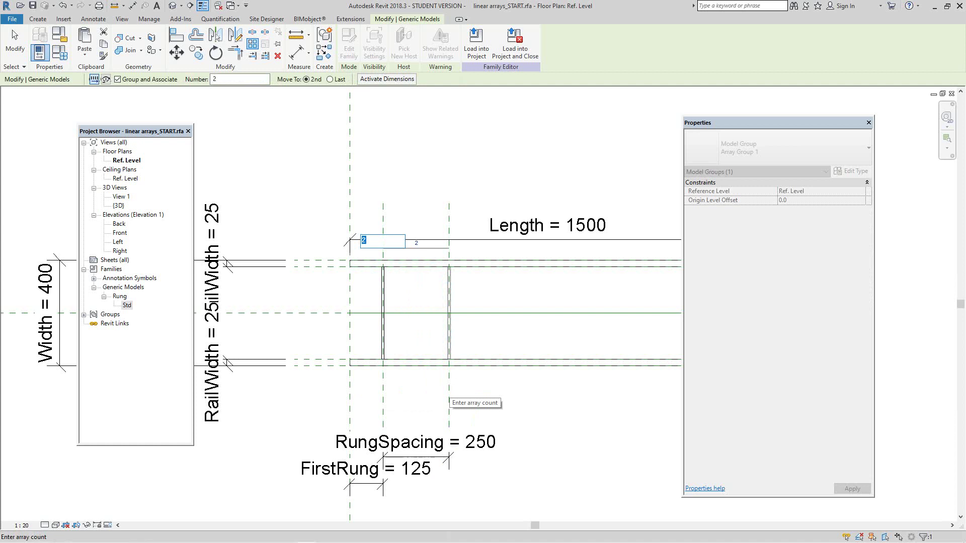
{"action": "key", "text": "Return"}
Align the second arrayed rung's centreline to the reference plane at the end of the RungSpacing dimension and lock the alignment.
{"action": "middle_click_drag", "start_coordinate": [503, 302], "coordinate": [465, 309]}
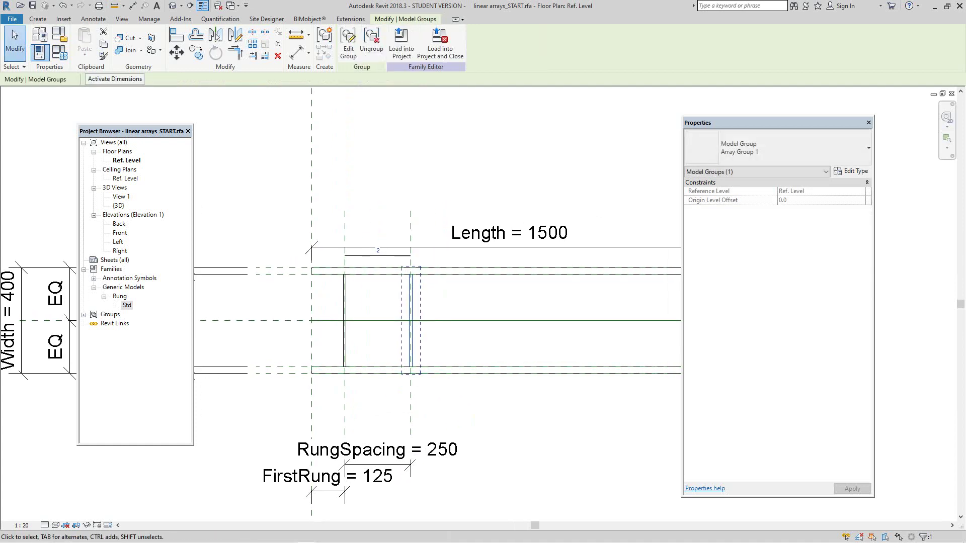
{"action": "middle_click_drag", "start_coordinate": [378, 371], "coordinate": [376, 342]}
{"action": "scroll", "coordinate": [378, 353], "scroll_direction": "down", "scroll_amount": 1}
{"action": "scroll", "coordinate": [380, 352], "scroll_direction": "up", "scroll_amount": 2}
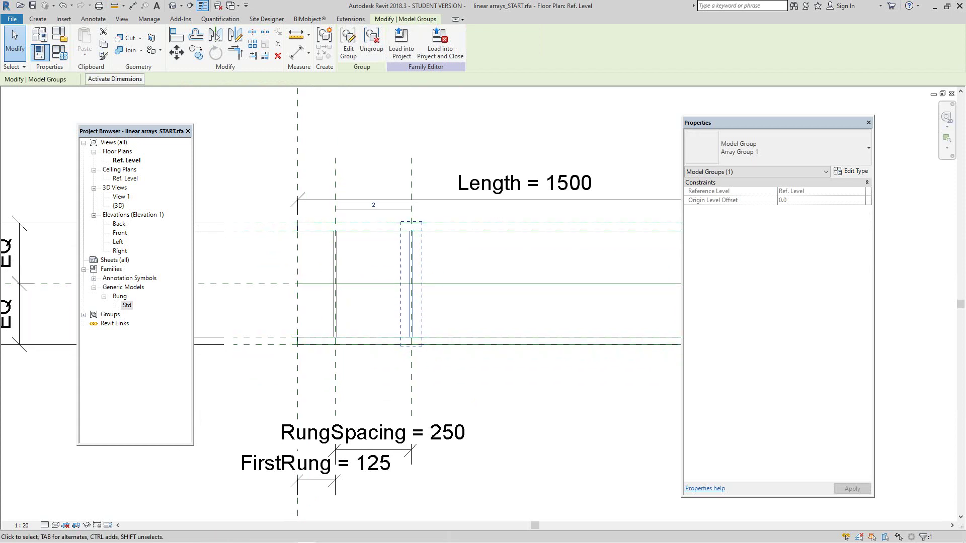
{"action": "left_click", "coordinate": [176, 34]}
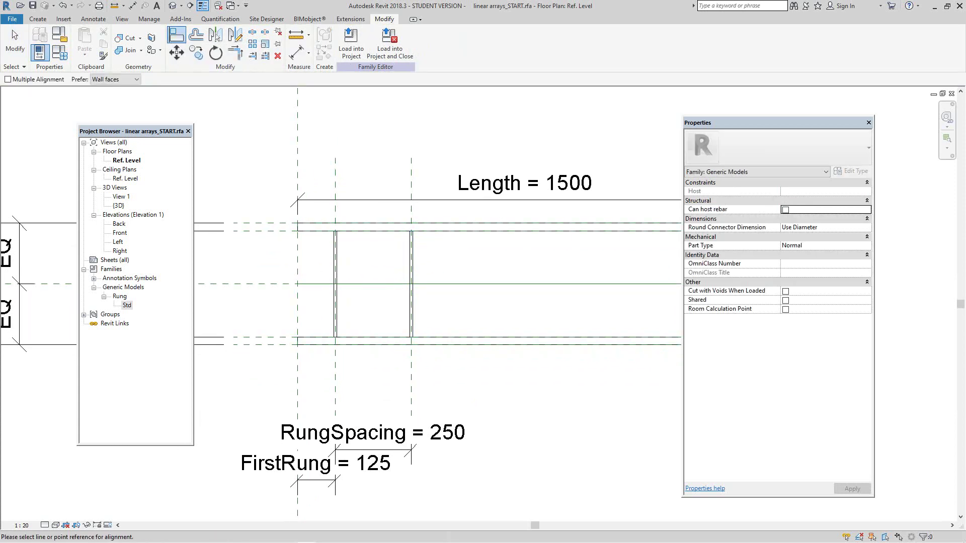
{"action": "left_click", "coordinate": [411, 340]}
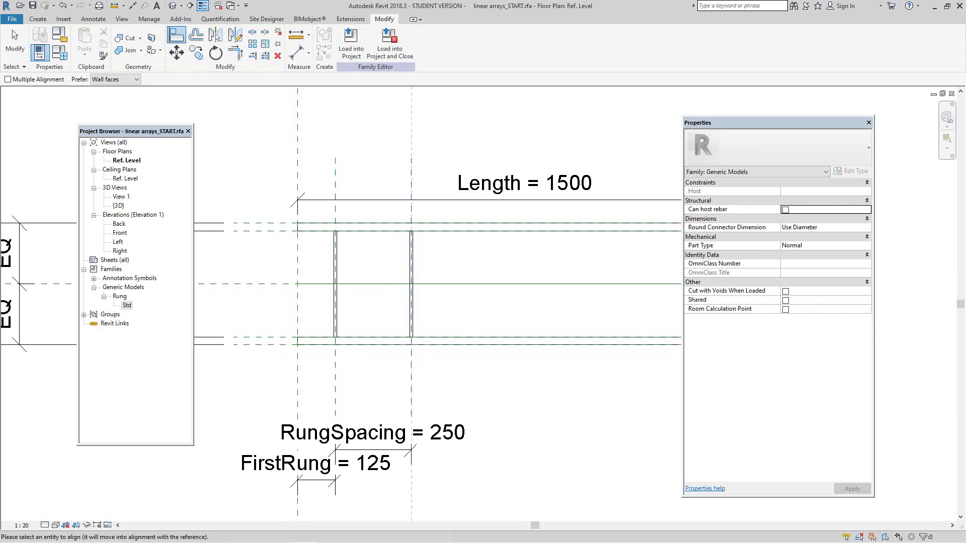
{"action": "scroll", "coordinate": [411, 339], "scroll_direction": "up", "scroll_amount": 2}
{"action": "scroll", "coordinate": [411, 339], "scroll_direction": "up", "scroll_amount": 3}
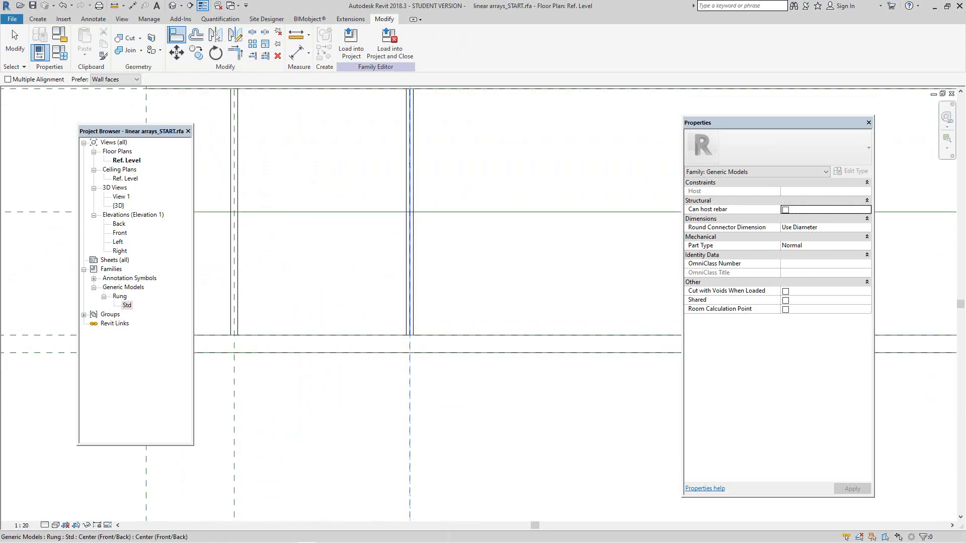
{"action": "left_click", "coordinate": [392, 283]}
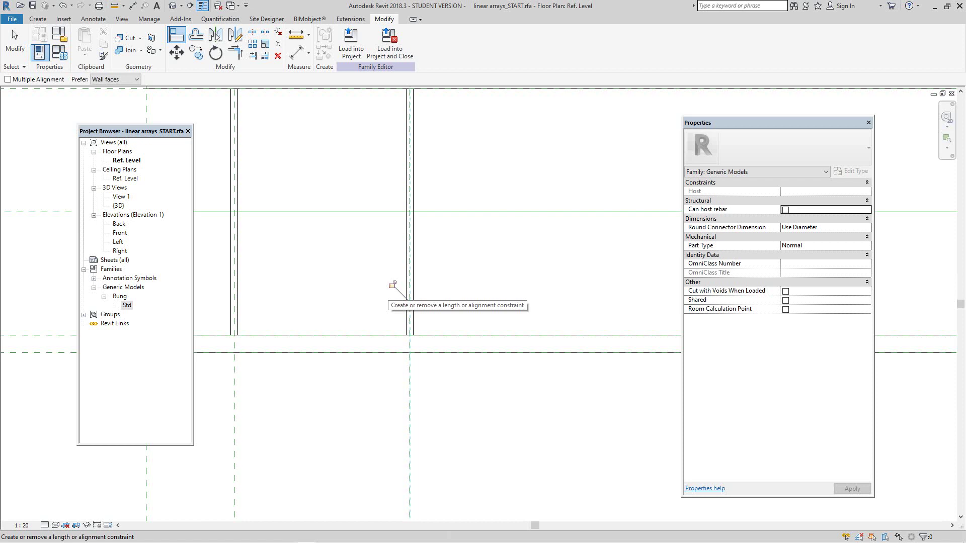
{"action": "scroll", "coordinate": [391, 285], "scroll_direction": "down", "scroll_amount": 2}
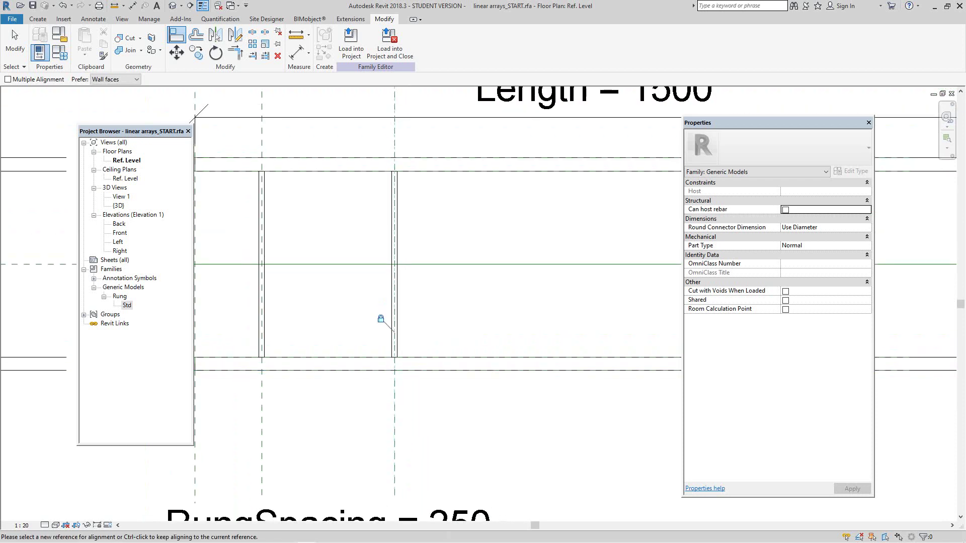
End the Align command and label the two-rung linear array's count with the ArranyNumber parameter.
{"action": "scroll", "coordinate": [400, 328], "scroll_direction": "down", "scroll_amount": 1}
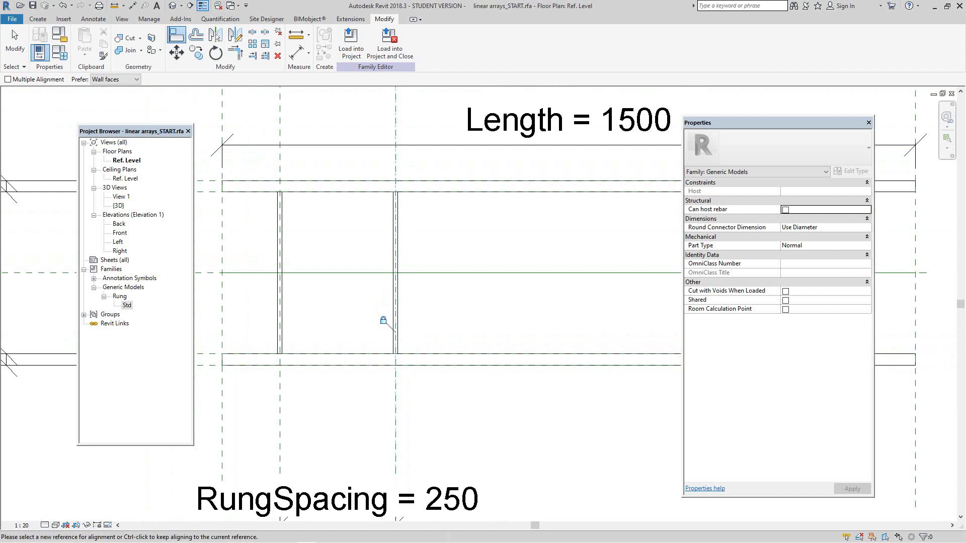
{"action": "key", "text": "Escape"}
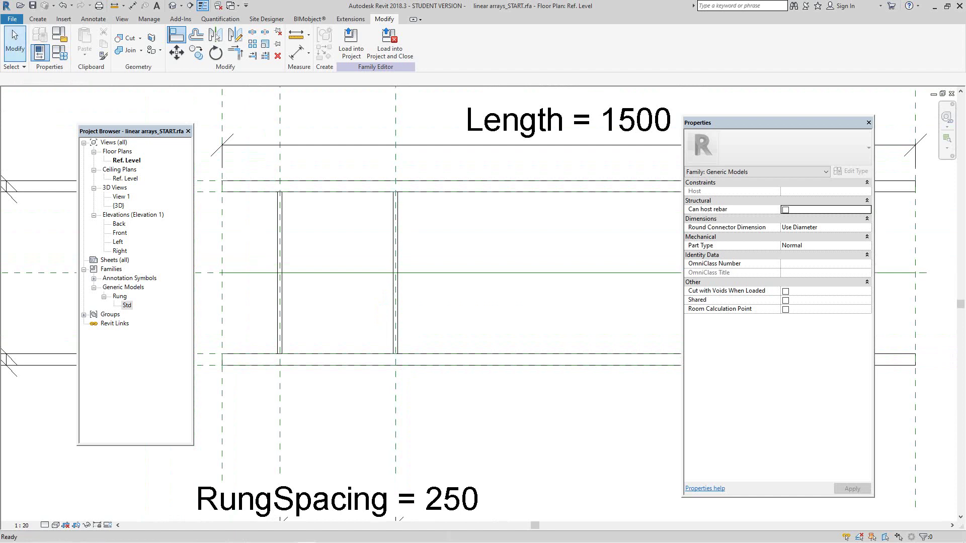
{"action": "middle_click_drag", "start_coordinate": [382, 297], "coordinate": [409, 297]}
{"action": "left_click", "coordinate": [409, 270]}
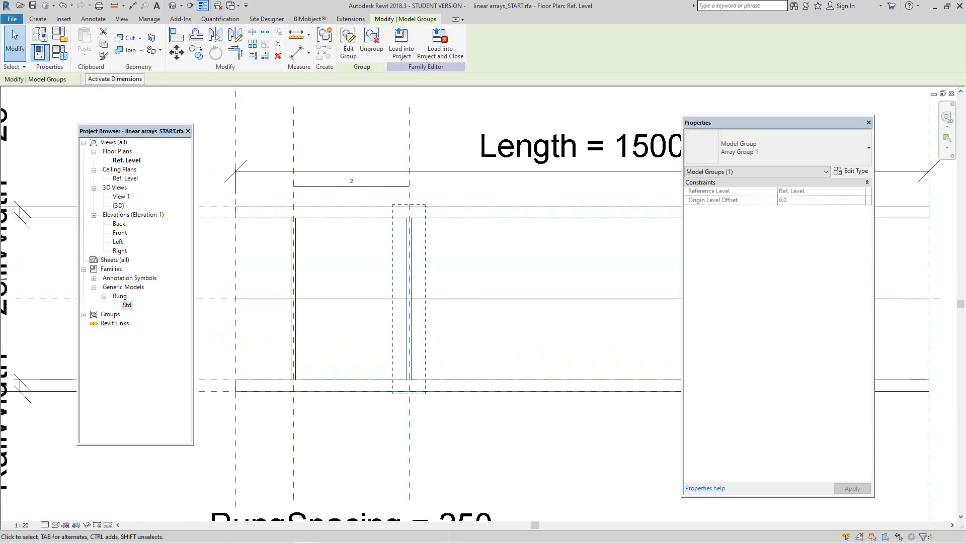
{"action": "left_click", "coordinate": [352, 187]}
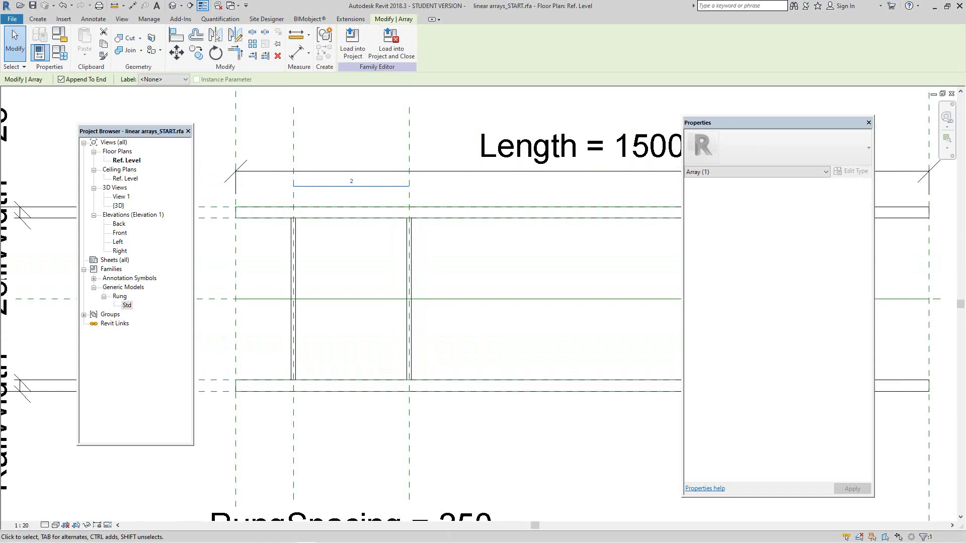
{"action": "left_click", "coordinate": [164, 79]}
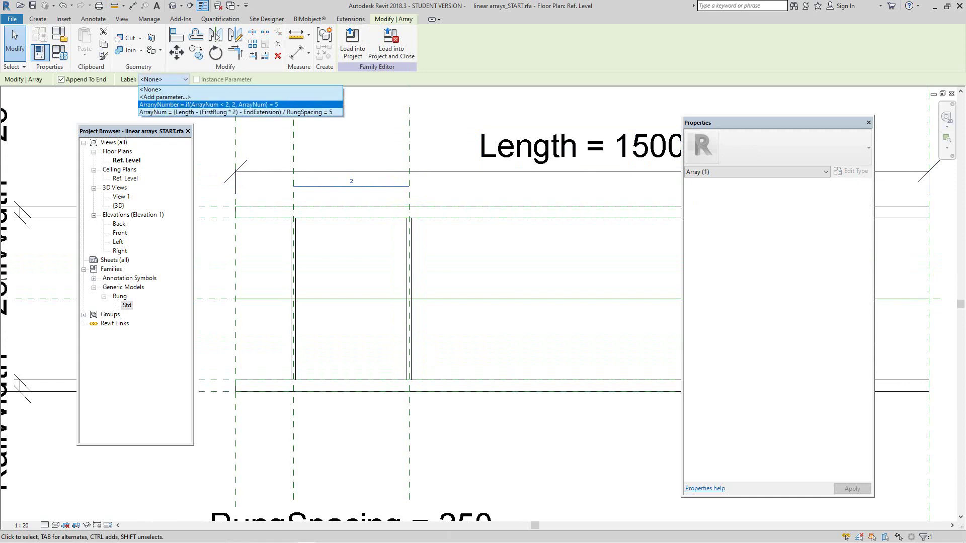
{"action": "key", "text": "Return"}
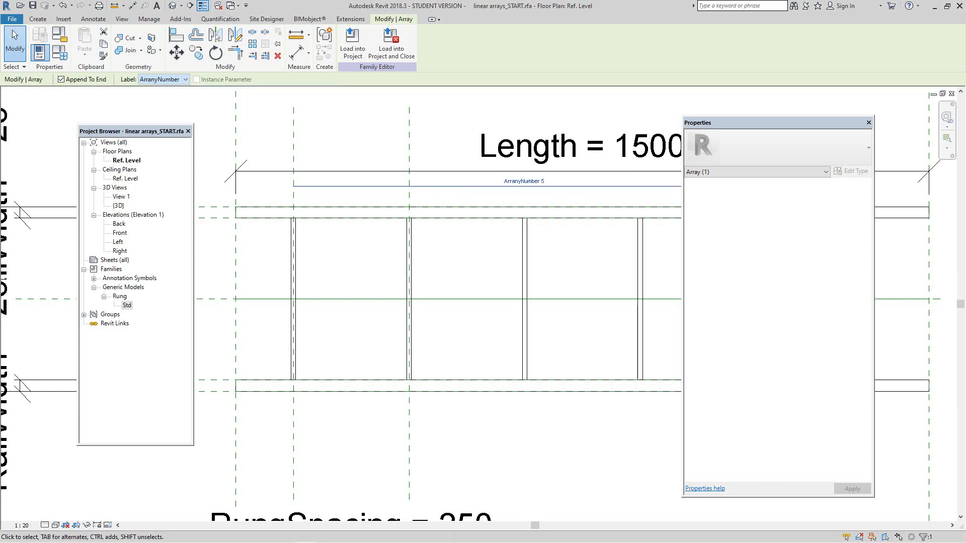
{"action": "scroll", "coordinate": [460, 266], "scroll_direction": "down", "scroll_amount": 2}
{"action": "middle_click_drag", "start_coordinate": [505, 282], "coordinate": [352, 295]}
{"action": "scroll", "coordinate": [352, 295], "scroll_direction": "down", "scroll_amount": 1}
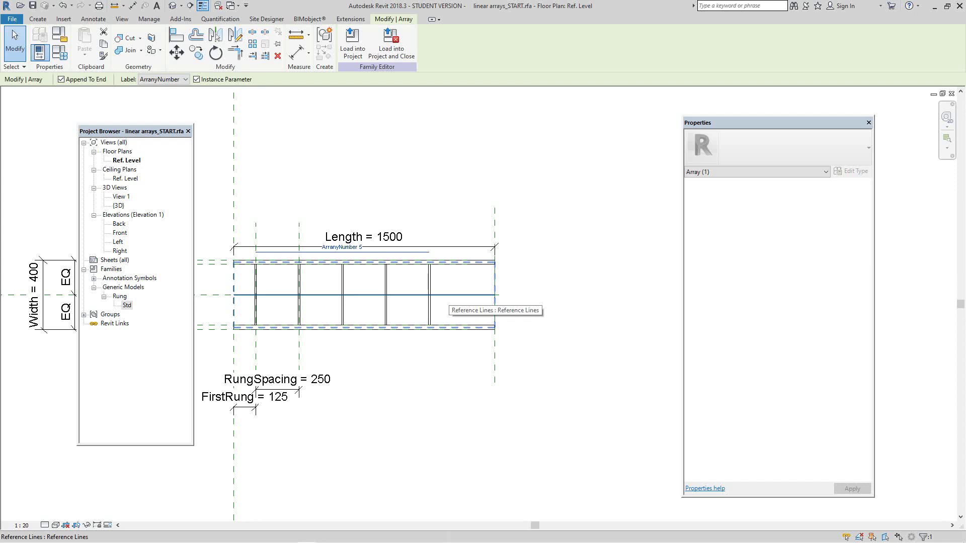
{"action": "scroll", "coordinate": [430, 307], "scroll_direction": "down", "scroll_amount": 1}
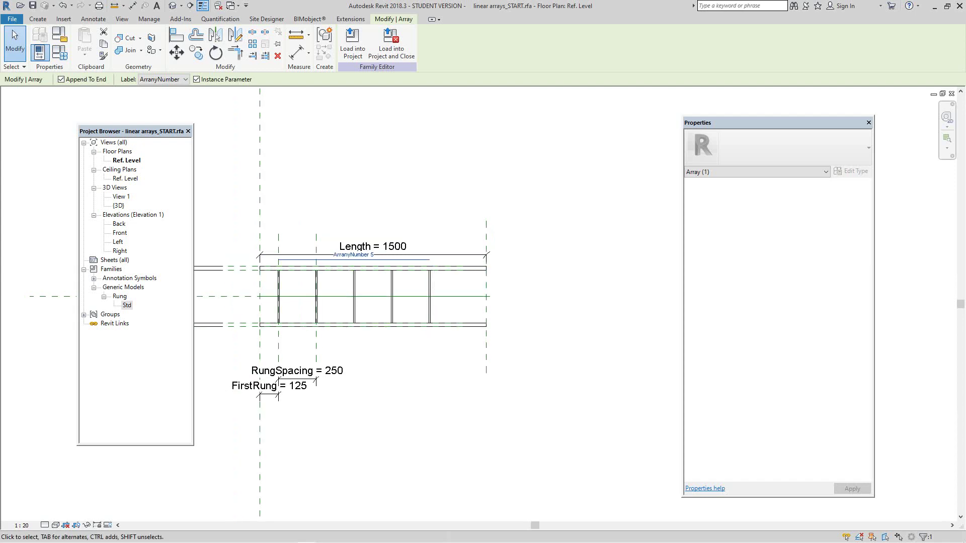
Set the family's Length parameter to 3000 and review the array-related parameters in Family Types.
{"action": "left_click", "coordinate": [60, 53]}
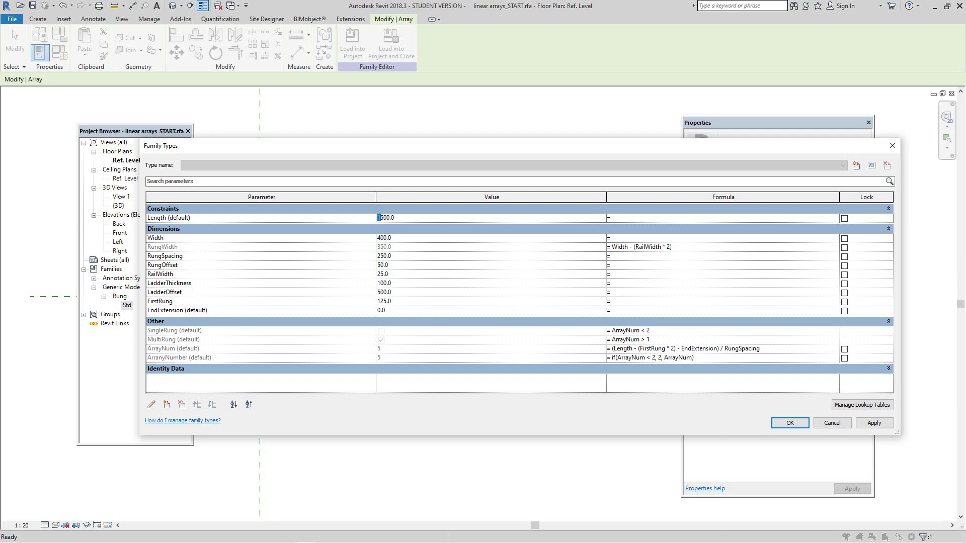
{"action": "left_click_drag", "start_coordinate": [384, 218], "coordinate": [377, 218]}
{"action": "type", "text": "30"}
{"action": "key", "text": "Return"}
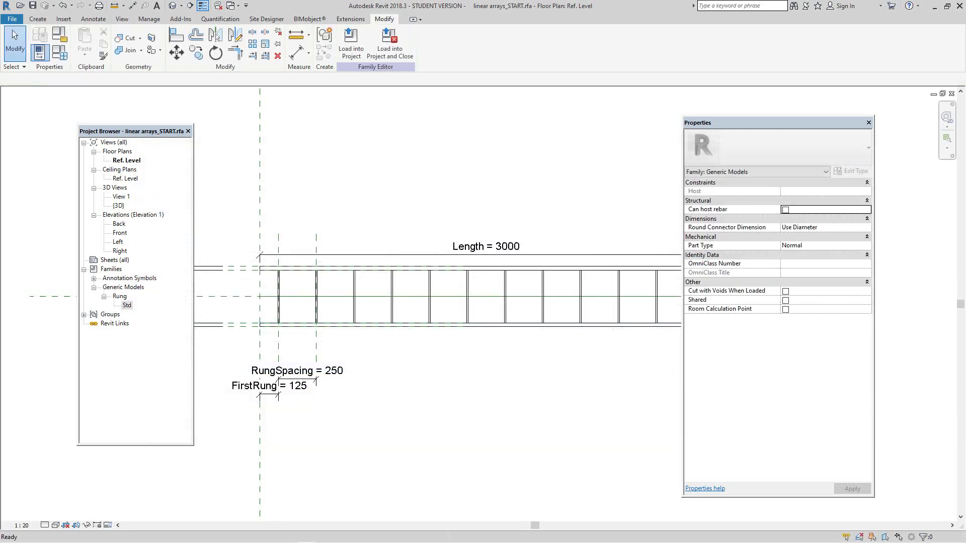
{"action": "middle_click_drag", "start_coordinate": [503, 272], "coordinate": [446, 262]}
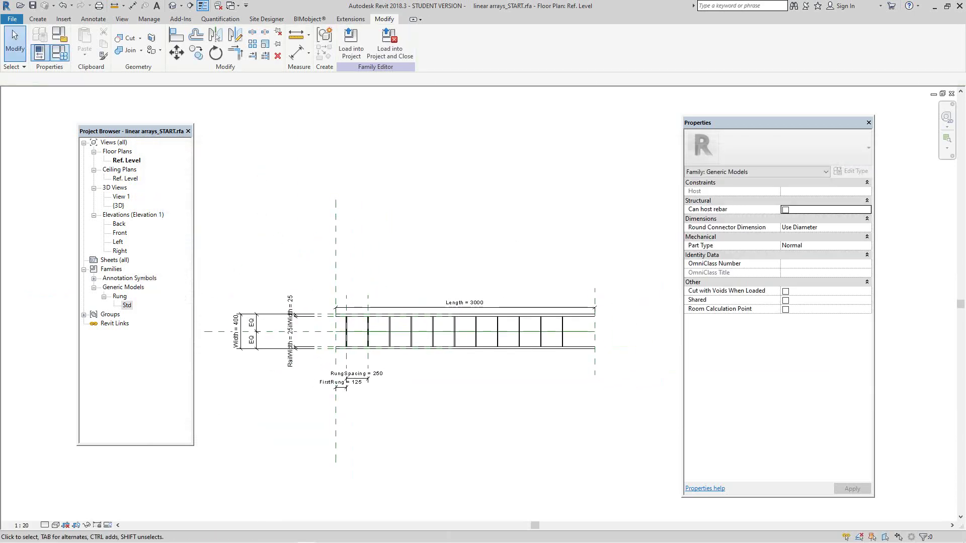
{"action": "left_click", "coordinate": [60, 53]}
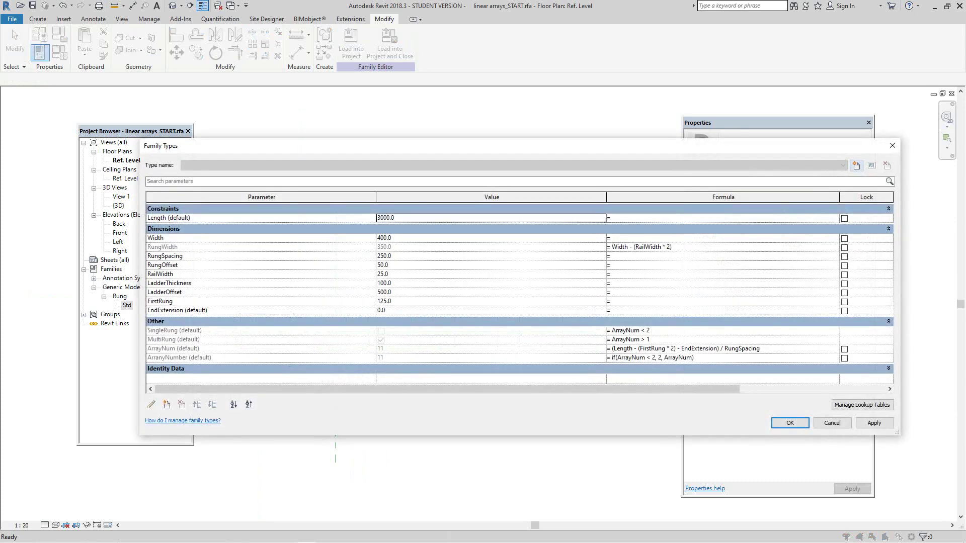
{"action": "left_click", "coordinate": [832, 422]}
{"action": "scroll", "coordinate": [542, 375], "scroll_direction": "up", "scroll_amount": 3}
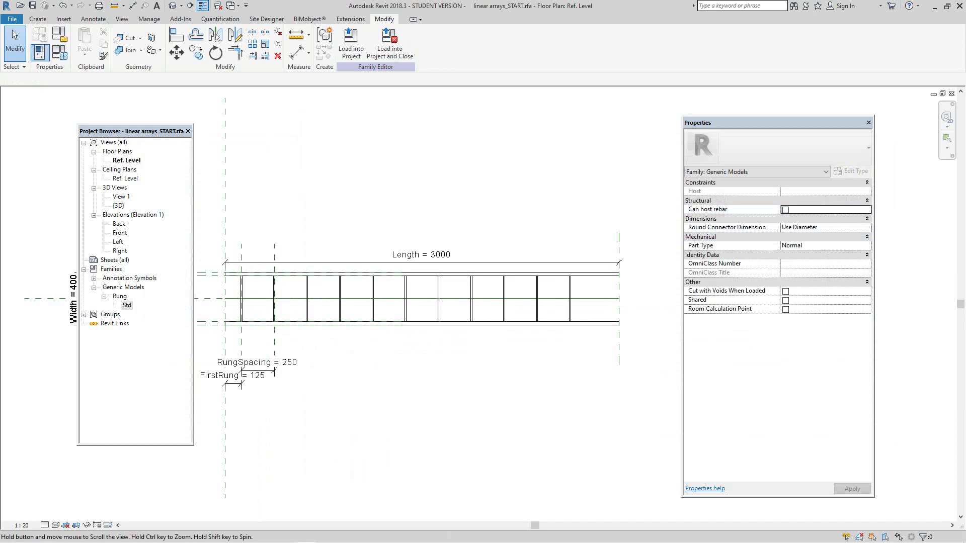
Set the family's Length parameter to 500 in Family Types to flex the ladder to a short size.
{"action": "left_click", "coordinate": [60, 52]}
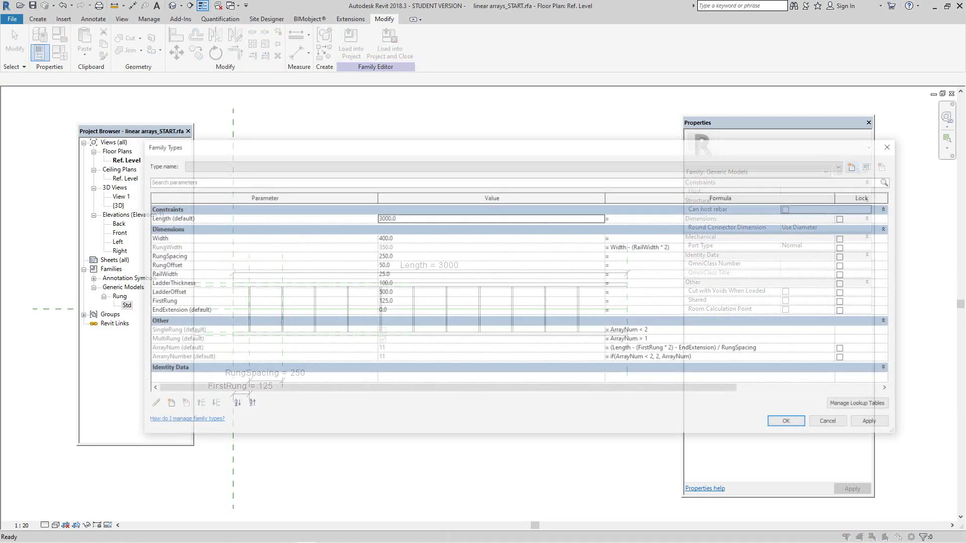
{"action": "left_click", "coordinate": [384, 217]}
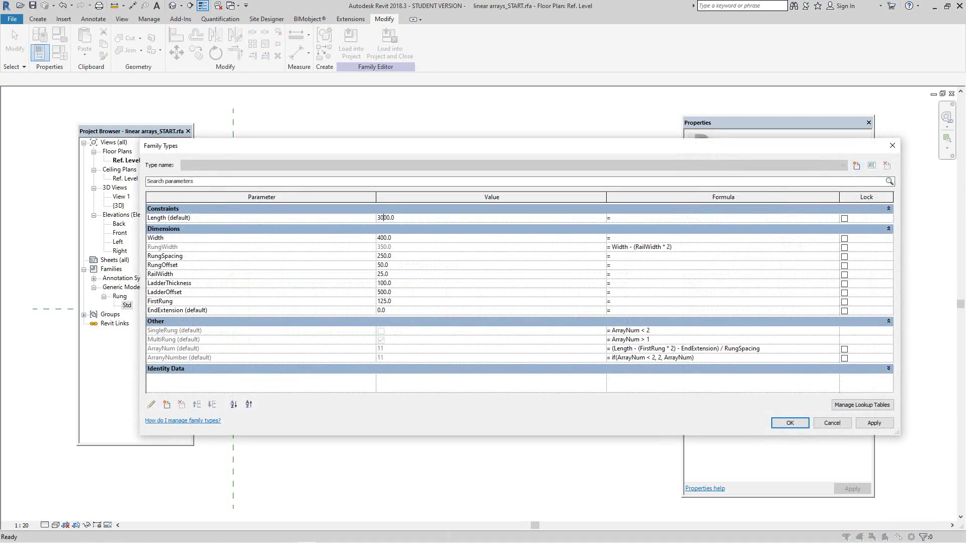
{"action": "left_click_drag", "start_coordinate": [381, 218], "coordinate": [396, 218]}
{"action": "type", "text": "500"}
{"action": "key", "text": "Return"}
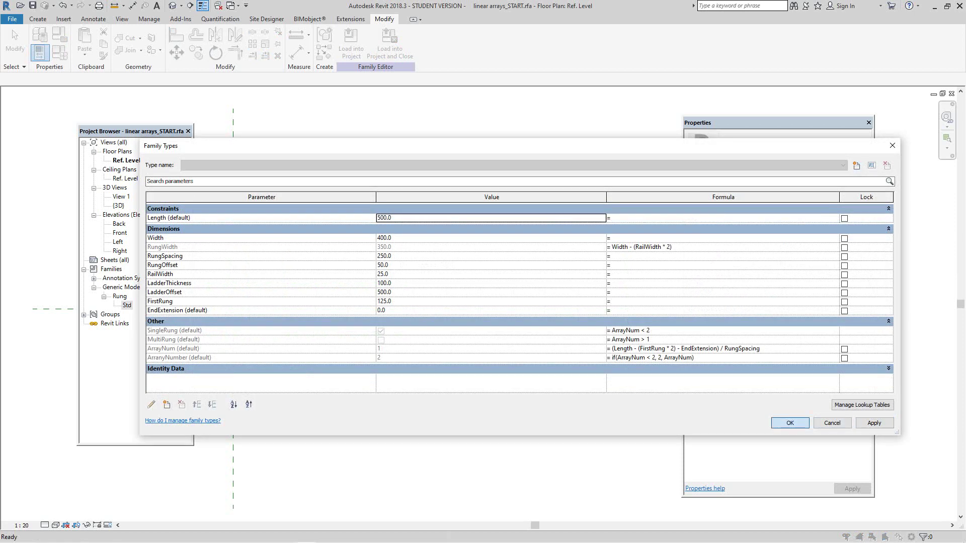
{"action": "left_click", "coordinate": [790, 423]}
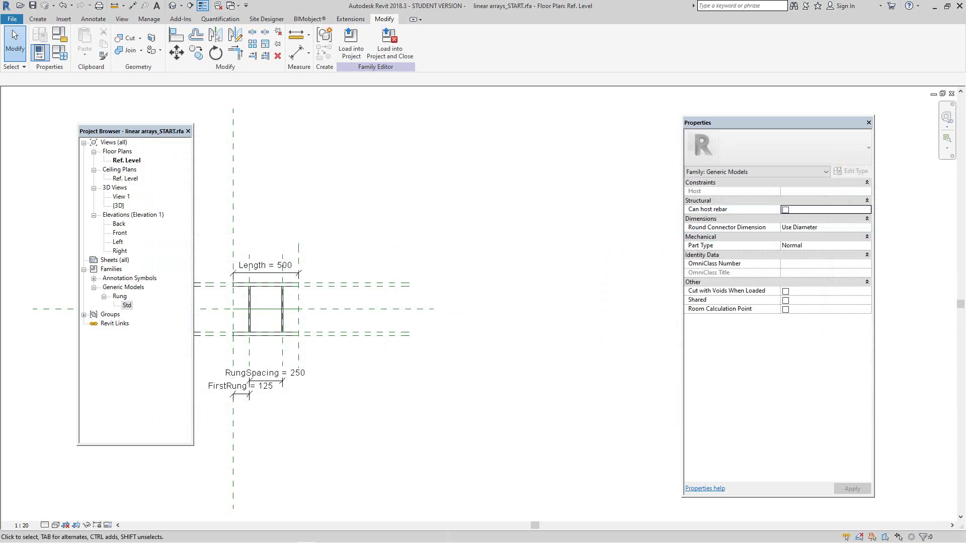
{"action": "scroll", "coordinate": [332, 332], "scroll_direction": "down", "scroll_amount": 1}
{"action": "middle_click_drag", "start_coordinate": [332, 332], "coordinate": [467, 351]}
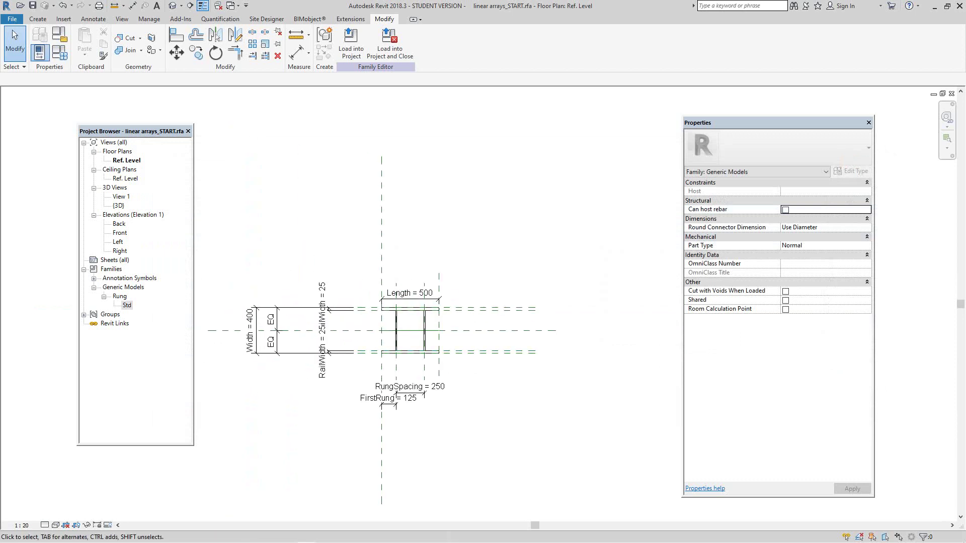
Set the family's Length parameter back to 3000 and apply the change.
{"action": "left_click", "coordinate": [59, 52]}
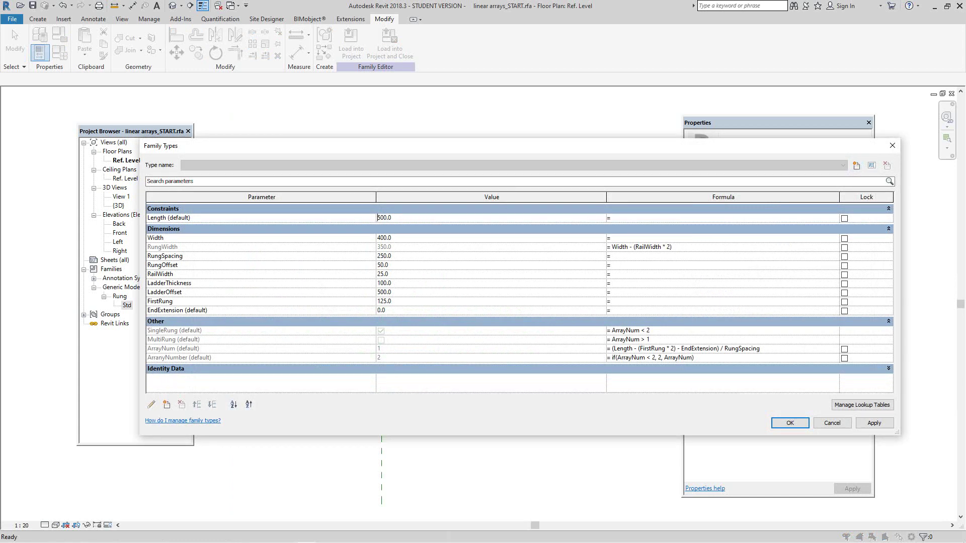
{"action": "key", "text": "shift+Right"}
{"action": "type", "text": "3"}
{"action": "left_click", "coordinate": [874, 423]}
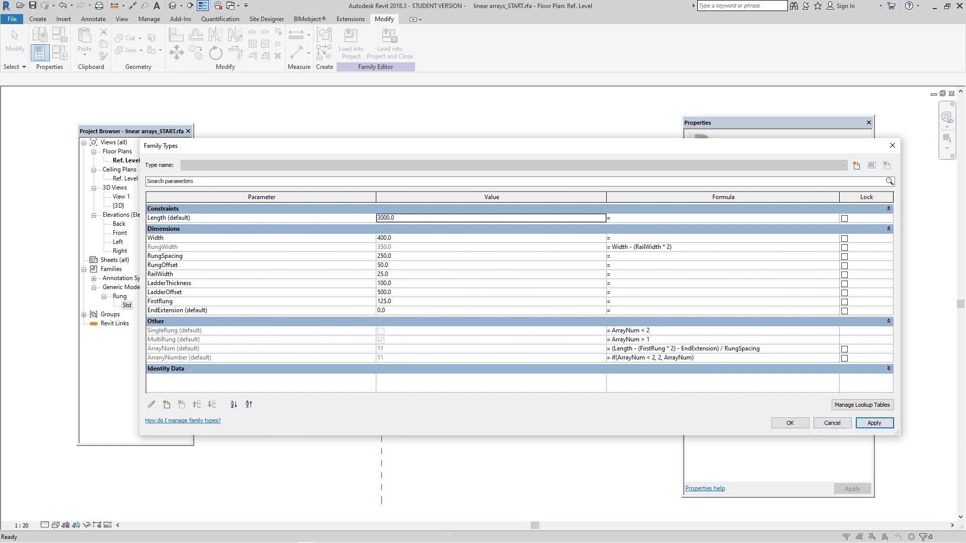
{"action": "left_click", "coordinate": [790, 423]}
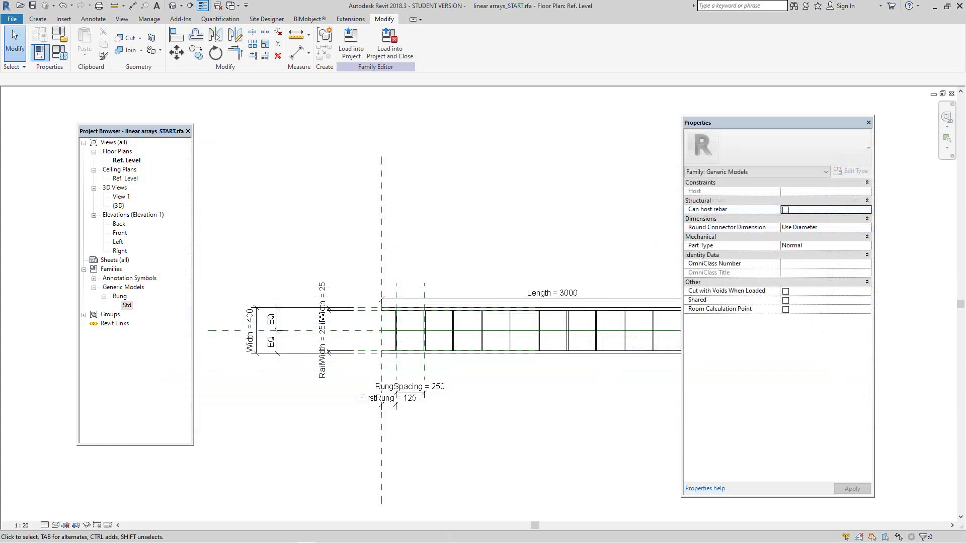
Examine the full ladder and its rung array in plan, and review the Family Types parameters without changing them.
{"action": "scroll", "coordinate": [578, 348], "scroll_direction": "down", "scroll_amount": 2}
{"action": "middle_click_drag", "start_coordinate": [578, 347], "coordinate": [467, 345]}
{"action": "scroll", "coordinate": [477, 399], "scroll_direction": "up", "scroll_amount": 1}
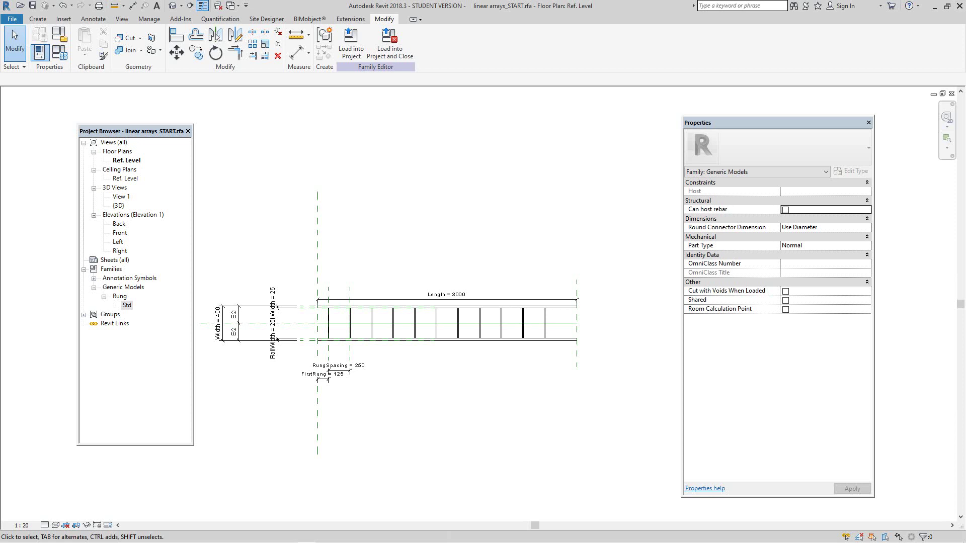
{"action": "scroll", "coordinate": [468, 357], "scroll_direction": "down", "scroll_amount": 1}
{"action": "mouse_move", "coordinate": [468, 358]}
{"action": "middle_mouse_down"}
{"action": "mouse_move", "coordinate": [470, 375]}
{"action": "mouse_move", "coordinate": [480, 370]}
{"action": "middle_mouse_up"}
{"action": "scroll", "coordinate": [470, 375], "scroll_direction": "up", "scroll_amount": 4}
{"action": "scroll", "coordinate": [474, 373], "scroll_direction": "down", "scroll_amount": 2}
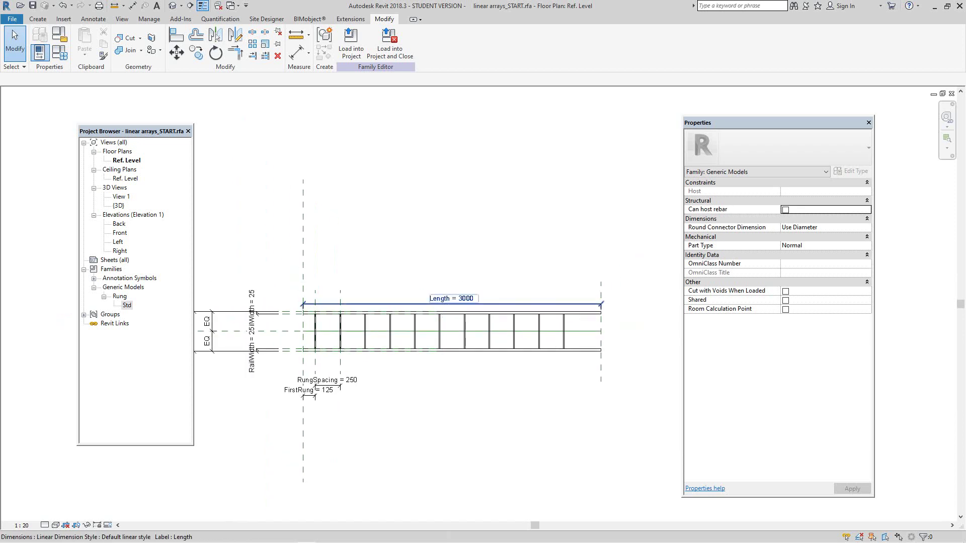
{"action": "scroll", "coordinate": [357, 197], "scroll_direction": "up", "scroll_amount": 1}
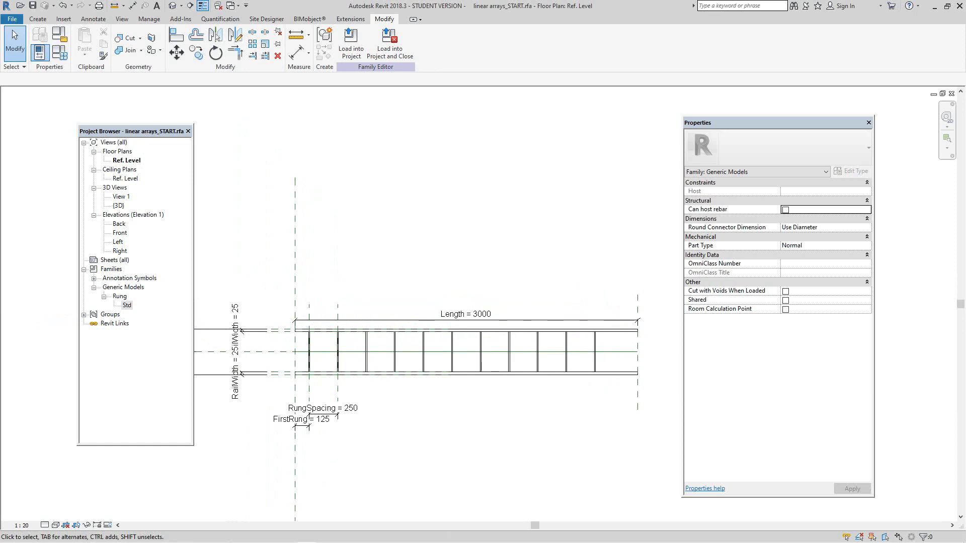
{"action": "left_click", "coordinate": [39, 52]}
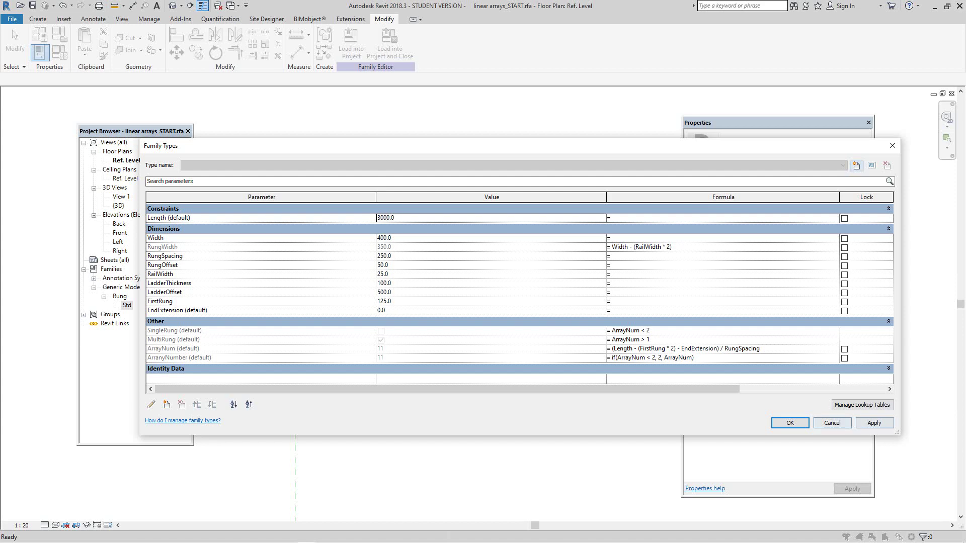
{"action": "left_click", "coordinate": [831, 422]}
{"action": "scroll", "coordinate": [604, 422], "scroll_direction": "down", "scroll_amount": 3}
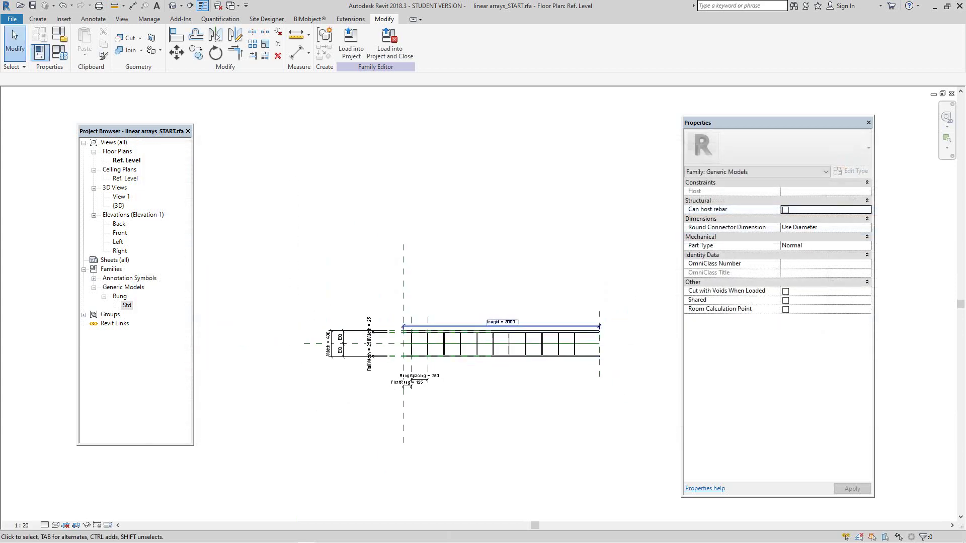
{"action": "middle_click_drag", "start_coordinate": [604, 422], "coordinate": [602, 420]}
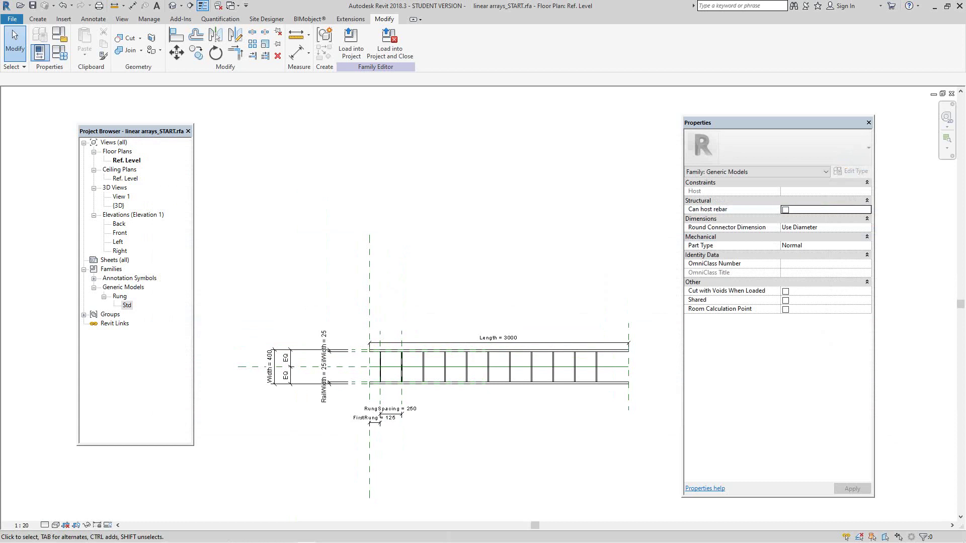
Create a new project based on the Construction Template.
{"action": "left_click", "coordinate": [13, 20]}
{"action": "key", "text": "Down"}
{"action": "key", "text": "Down"}
{"action": "key", "text": "Down"}
{"action": "key", "text": "Down"}
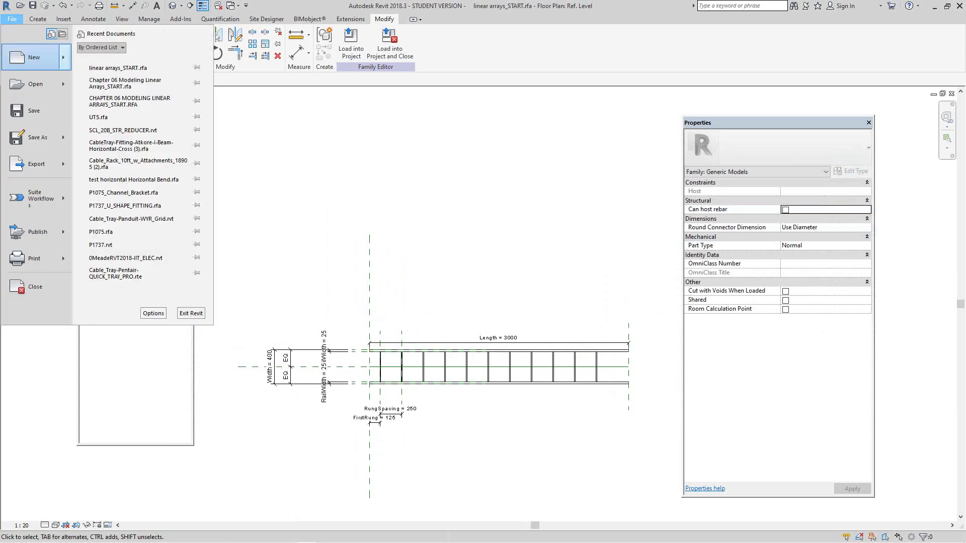
{"action": "key", "text": "Up"}
{"action": "key", "text": "Up"}
{"action": "key", "text": "Up"}
{"action": "mouse_move", "coordinate": [34, 58]}
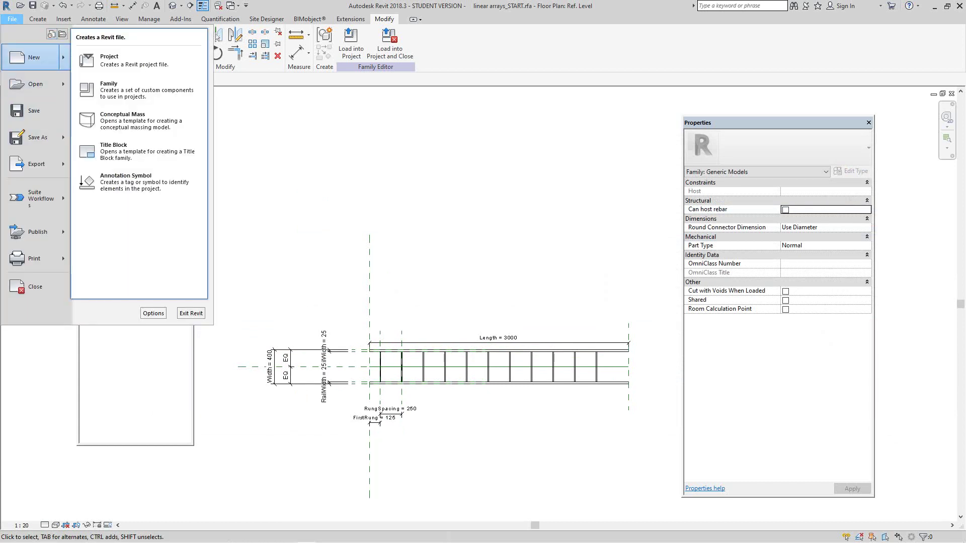
{"action": "key", "text": "Up"}
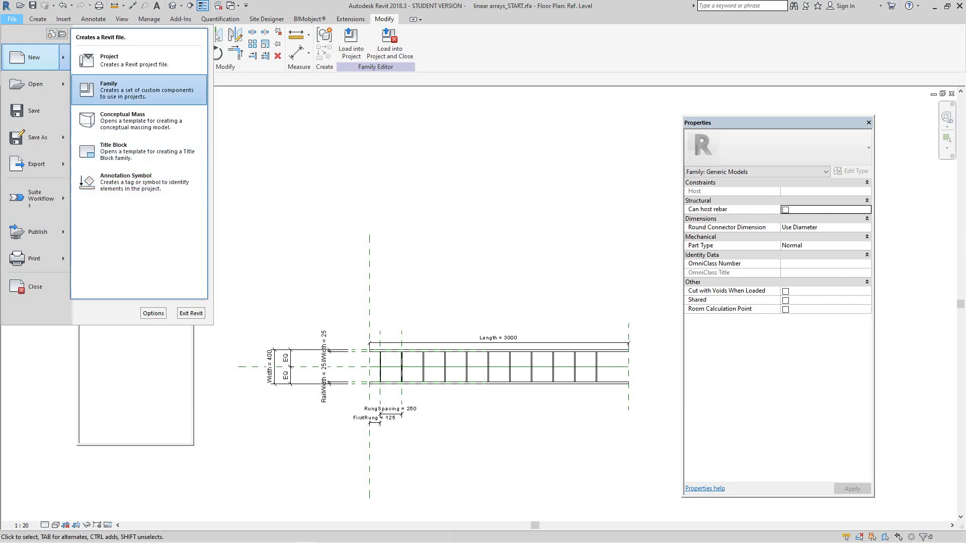
{"action": "key", "text": "Up"}
{"action": "key", "text": "Return"}
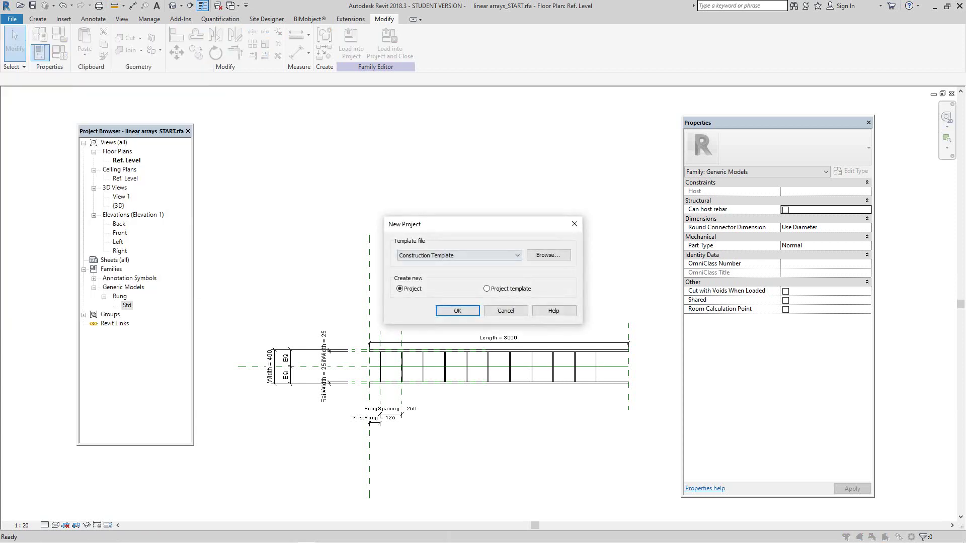
{"action": "key", "text": "Return"}
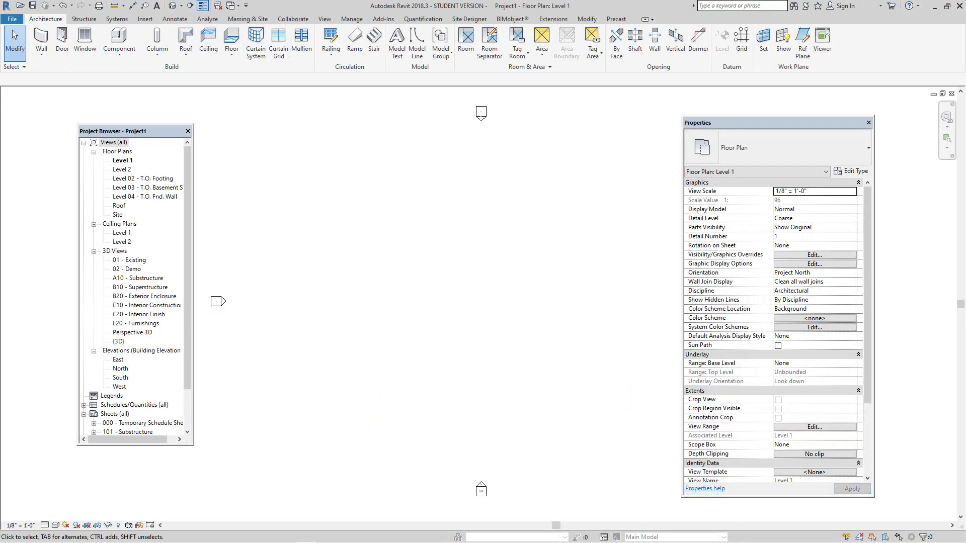
Tile the open views so the project's Level 1 plan and the ladder family views are shown together.
{"action": "scroll", "coordinate": [466, 290], "scroll_direction": "down", "scroll_amount": 2}
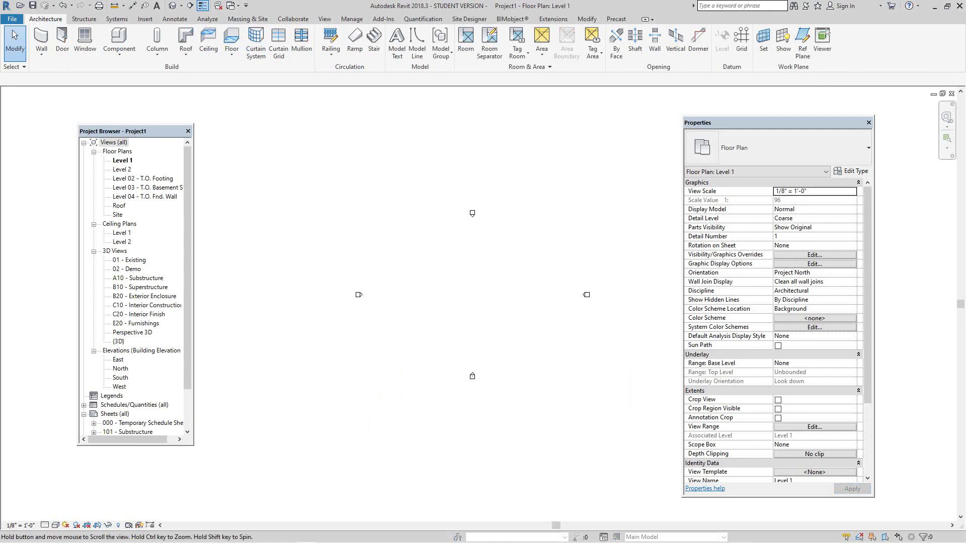
{"action": "scroll", "coordinate": [466, 291], "scroll_direction": "up", "scroll_amount": 3}
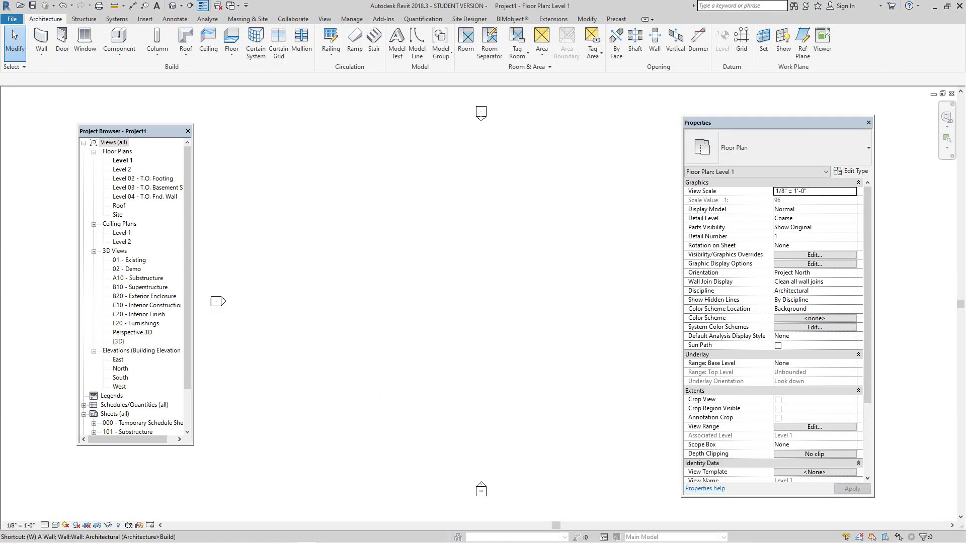
{"action": "key", "text": "t"}
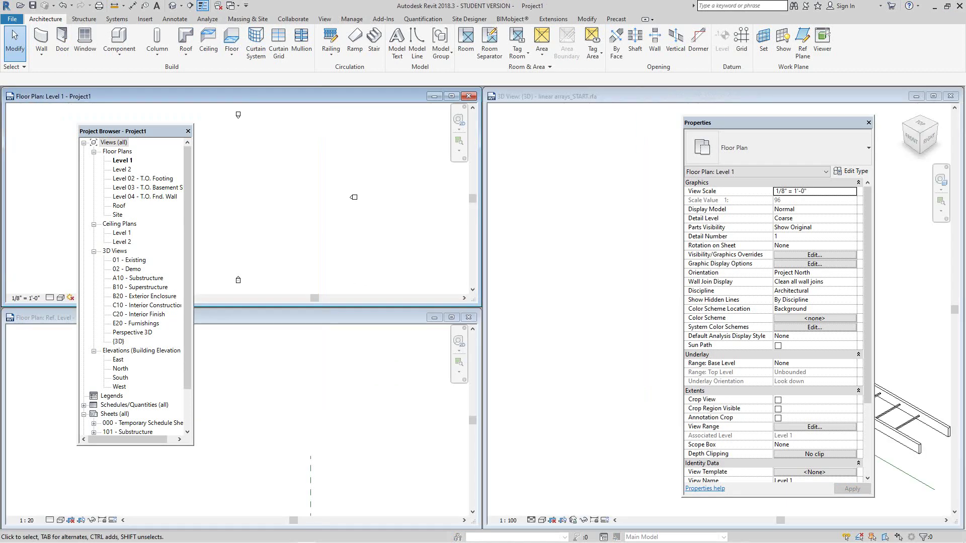
Fit the open views to their contents and load the ladder family into the new project.
{"action": "key", "text": "z"}
{"action": "key", "text": "a"}
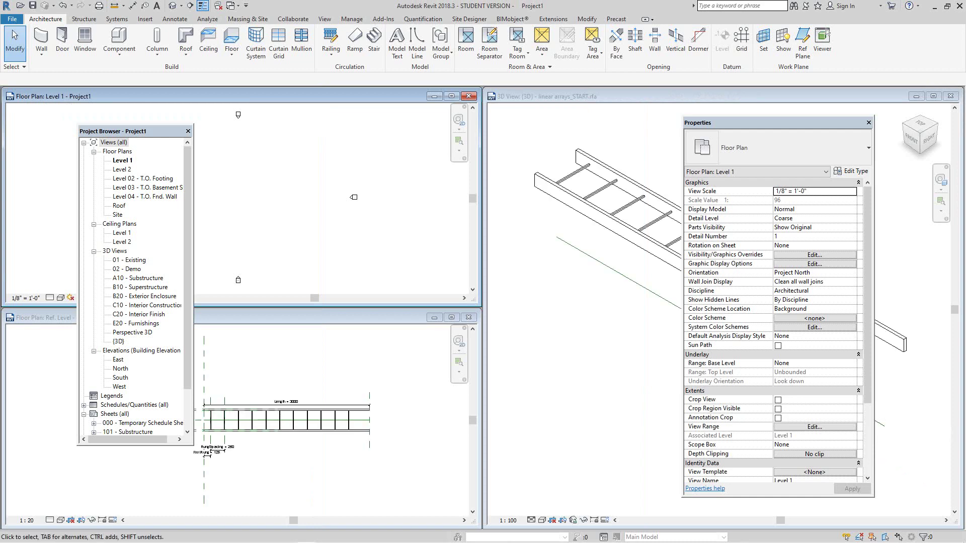
{"action": "scroll", "coordinate": [558, 322], "scroll_direction": "down", "scroll_amount": 3}
{"action": "middle_click_drag", "start_coordinate": [558, 322], "coordinate": [527, 327]}
{"action": "scroll", "coordinate": [280, 206], "scroll_direction": "down", "scroll_amount": 3}
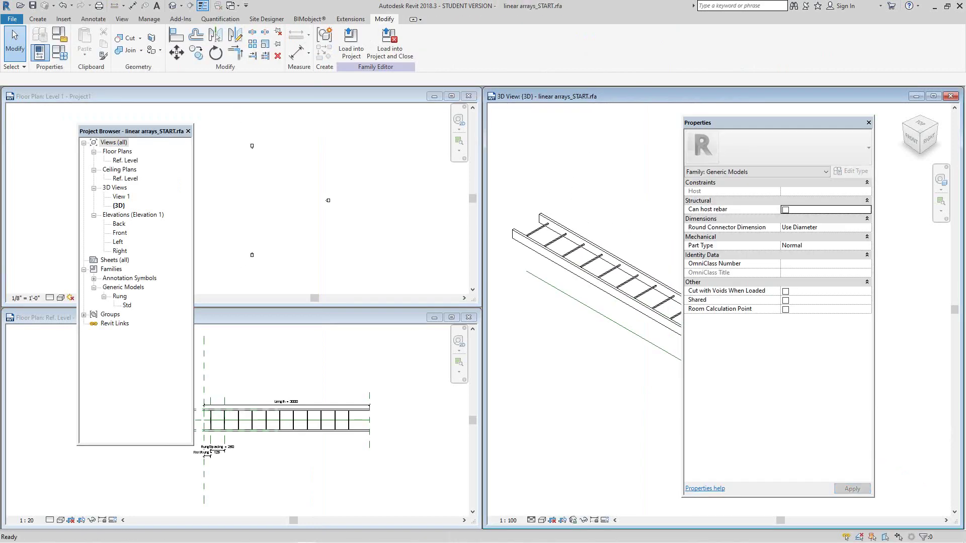
{"action": "left_click", "coordinate": [279, 206]}
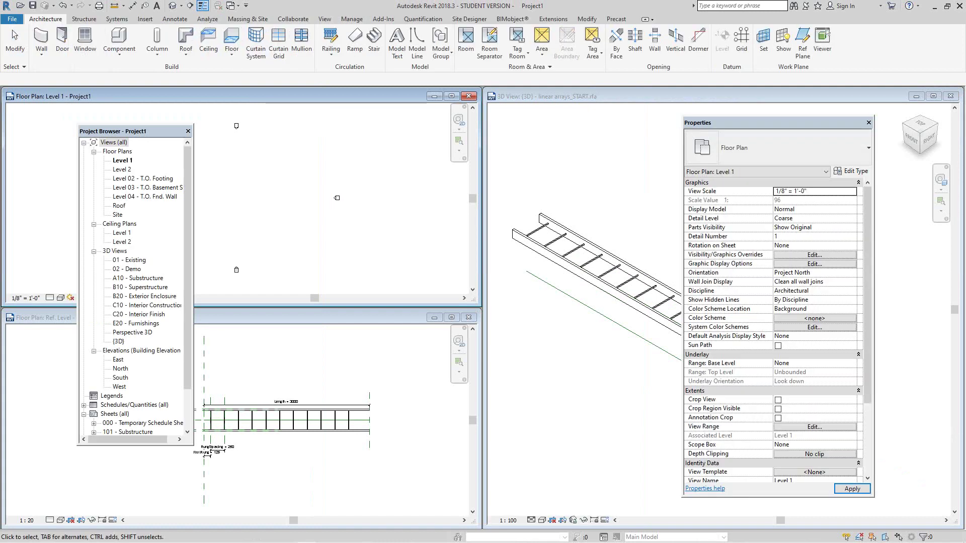
{"action": "left_click", "coordinate": [583, 242]}
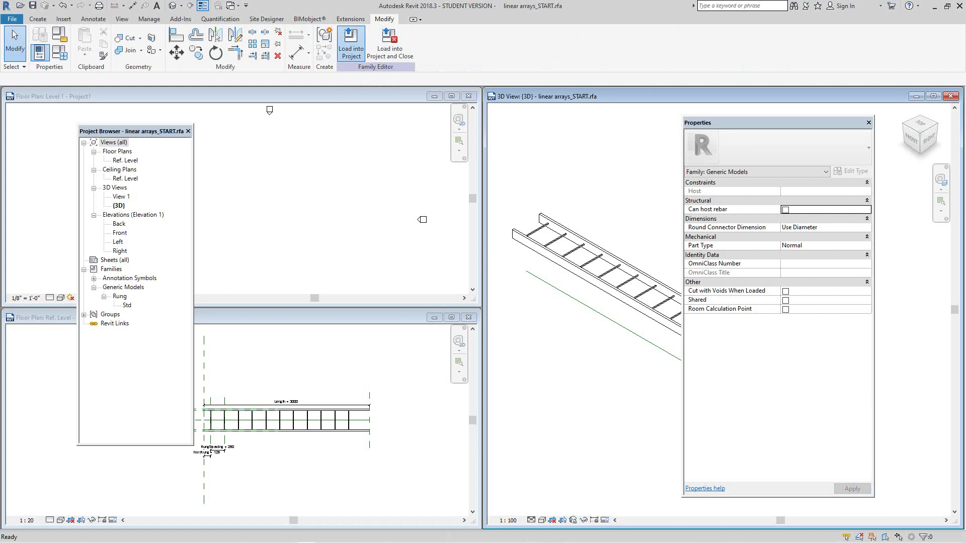
{"action": "left_click", "coordinate": [351, 48]}
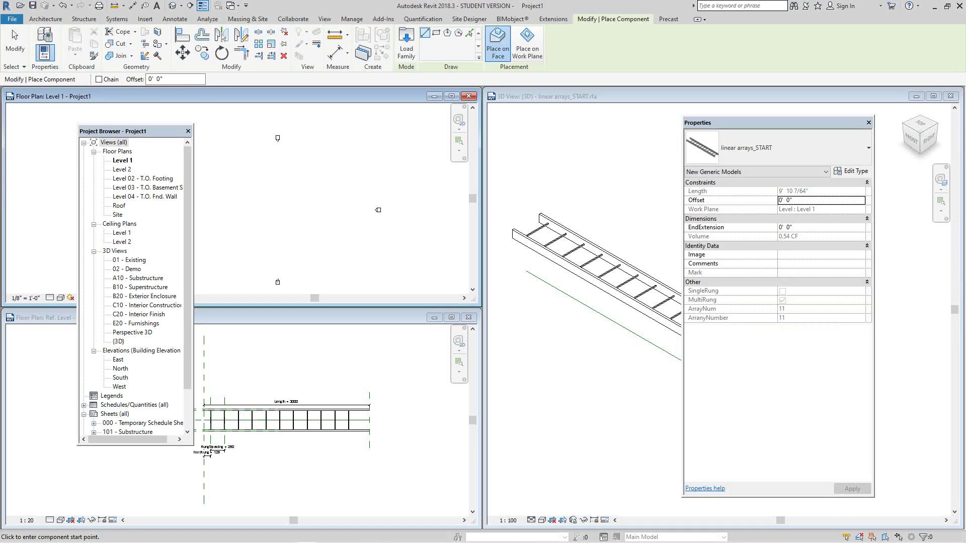
Place the linear arrays_START ladder on the Level 1 work plane as a horizontal run about 28' 6" long, and end placement.
{"action": "left_click", "coordinate": [527, 45]}
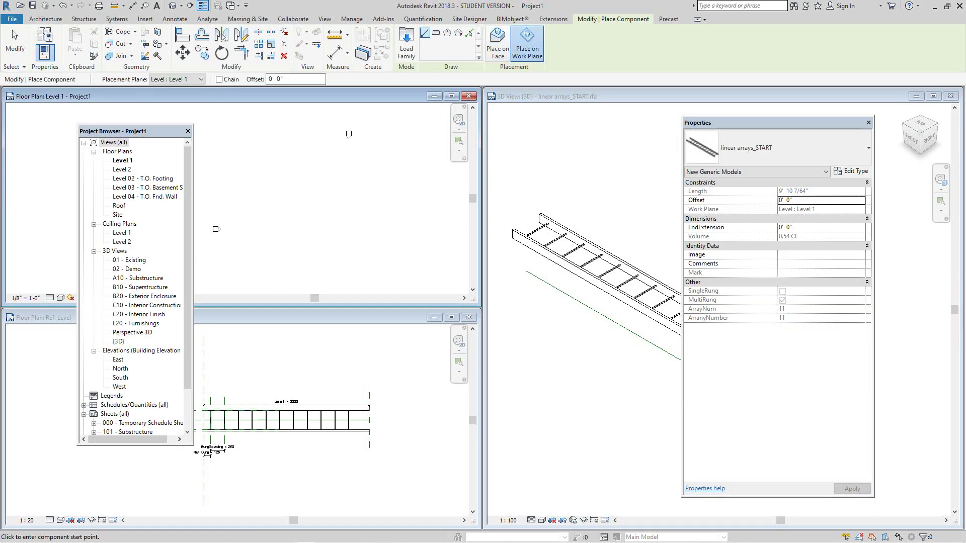
{"action": "left_click", "coordinate": [320, 223]}
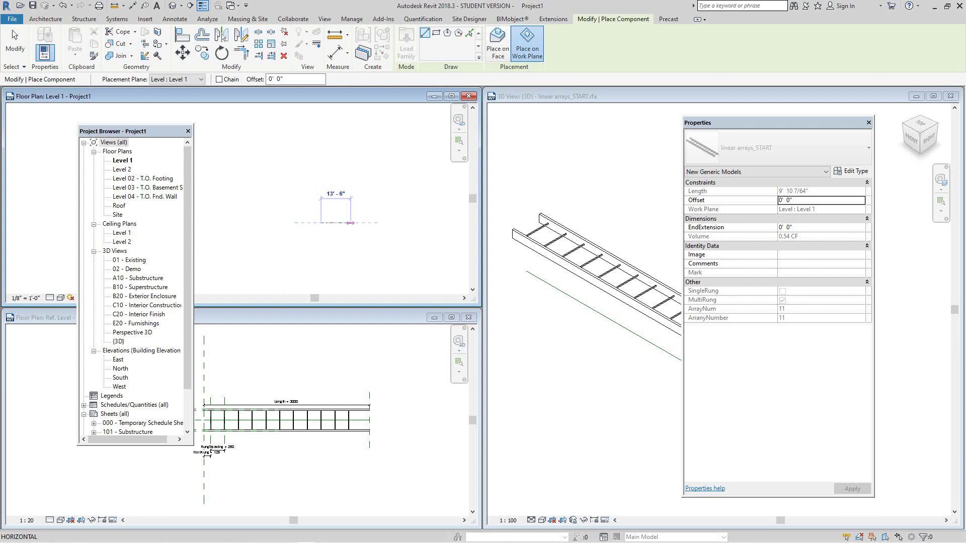
{"action": "left_click", "coordinate": [384, 223]}
{"action": "scroll", "coordinate": [384, 227], "scroll_direction": "up", "scroll_amount": 2}
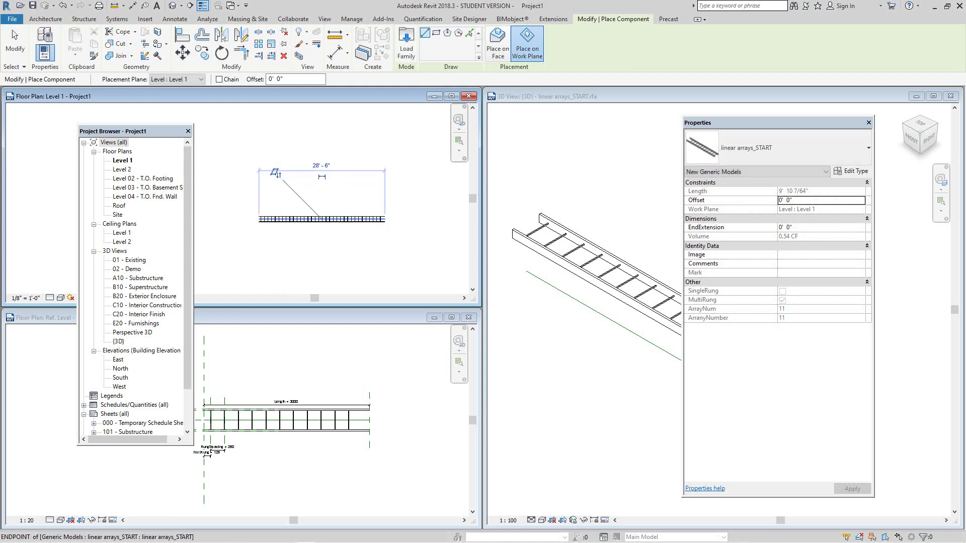
{"action": "scroll", "coordinate": [385, 220], "scroll_direction": "up", "scroll_amount": 1}
{"action": "right_click", "coordinate": [375, 232]}
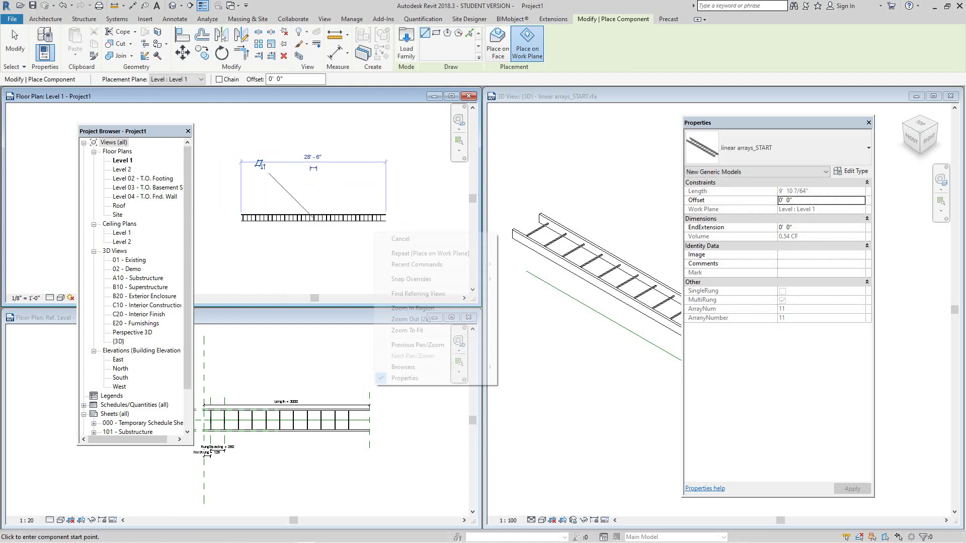
{"action": "left_click", "coordinate": [386, 239]}
{"action": "scroll", "coordinate": [362, 235], "scroll_direction": "down", "scroll_amount": 2}
{"action": "right_click", "coordinate": [312, 171]}
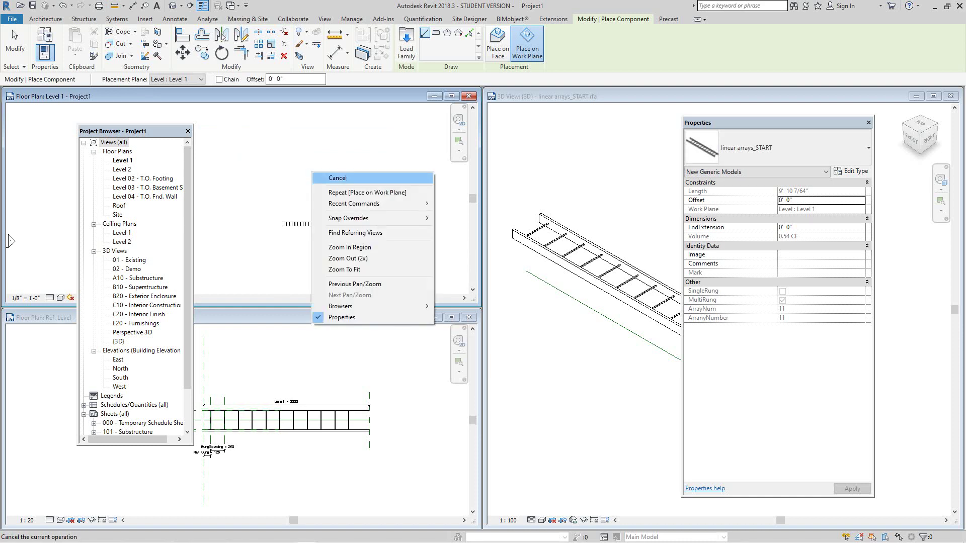
{"action": "left_click", "coordinate": [342, 178]}
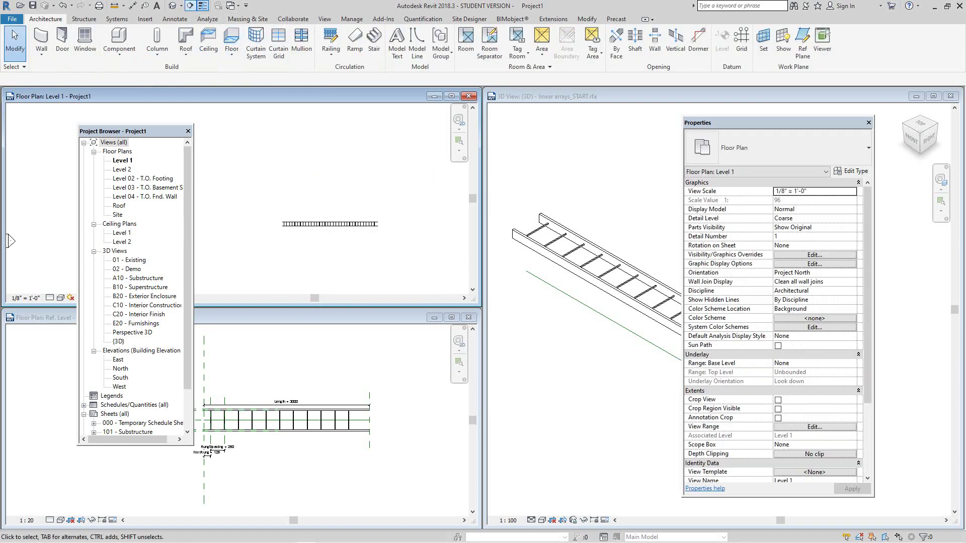
Open the project's default 3D view and inspect the placed ladder, its rungs and its instance properties.
{"action": "left_click", "coordinate": [172, 5]}
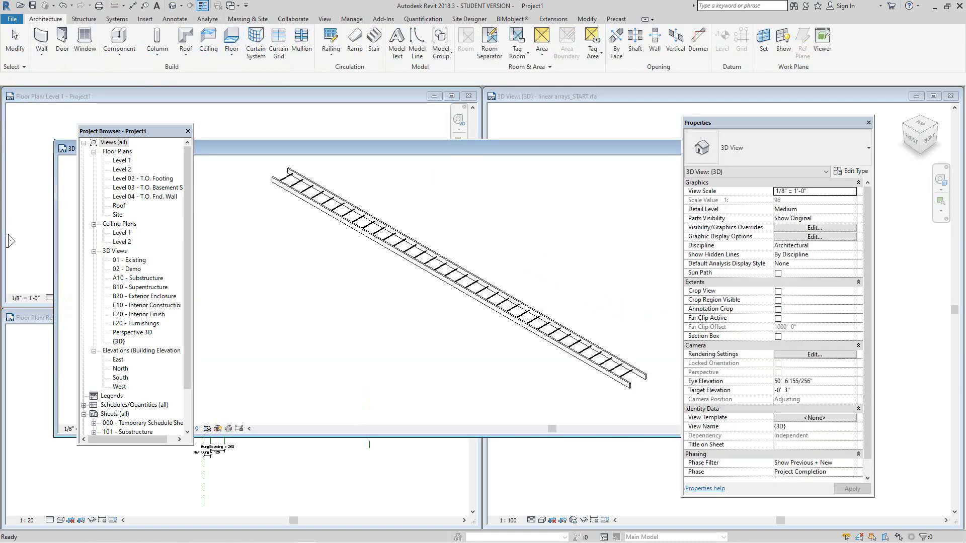
{"action": "scroll", "coordinate": [533, 338], "scroll_direction": "up", "scroll_amount": 3}
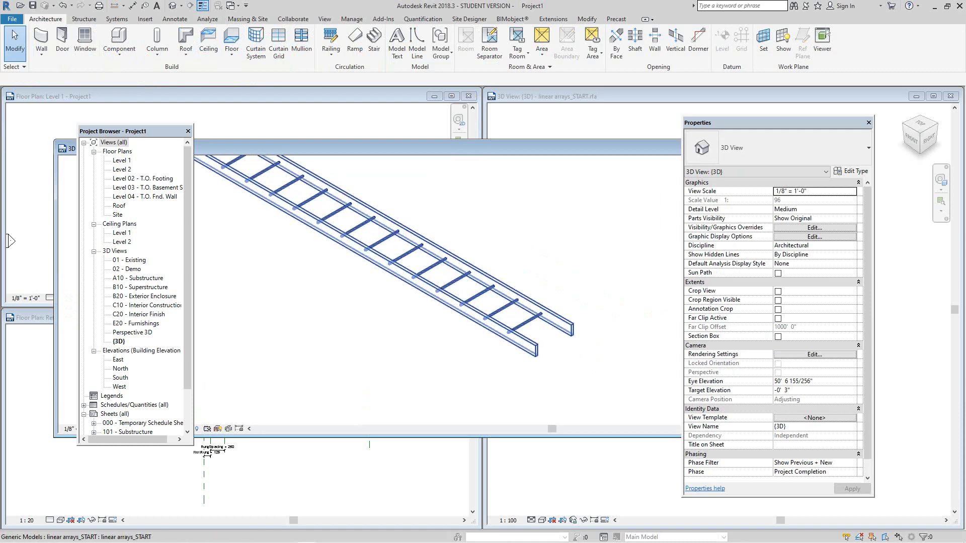
{"action": "scroll", "coordinate": [426, 325], "scroll_direction": "down", "scroll_amount": 6}
{"action": "scroll", "coordinate": [393, 317], "scroll_direction": "up", "scroll_amount": 2}
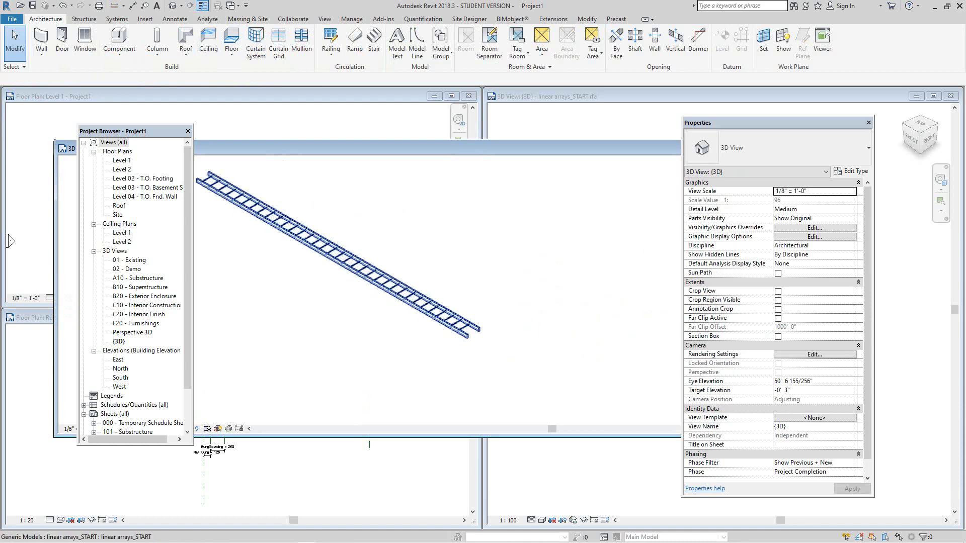
{"action": "left_click", "coordinate": [352, 260]}
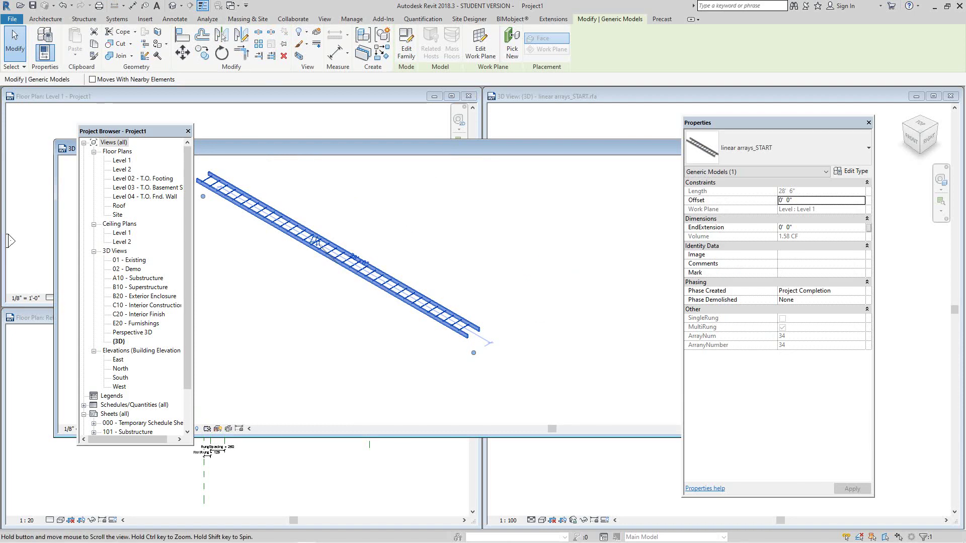
{"action": "key", "text": "Escape"}
{"action": "scroll", "coordinate": [414, 299], "scroll_direction": "down", "scroll_amount": 2}
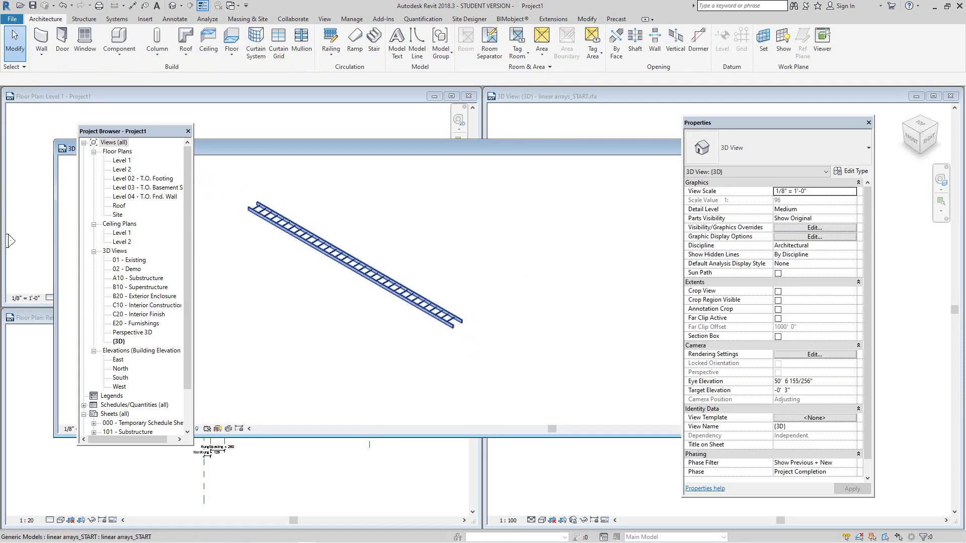
{"action": "scroll", "coordinate": [414, 299], "scroll_direction": "up", "scroll_amount": 2}
{"action": "scroll", "coordinate": [414, 299], "scroll_direction": "down", "scroll_amount": 3}
{"action": "scroll", "coordinate": [383, 301], "scroll_direction": "down", "scroll_amount": 2}
{"action": "scroll", "coordinate": [399, 301], "scroll_direction": "up", "scroll_amount": 2}
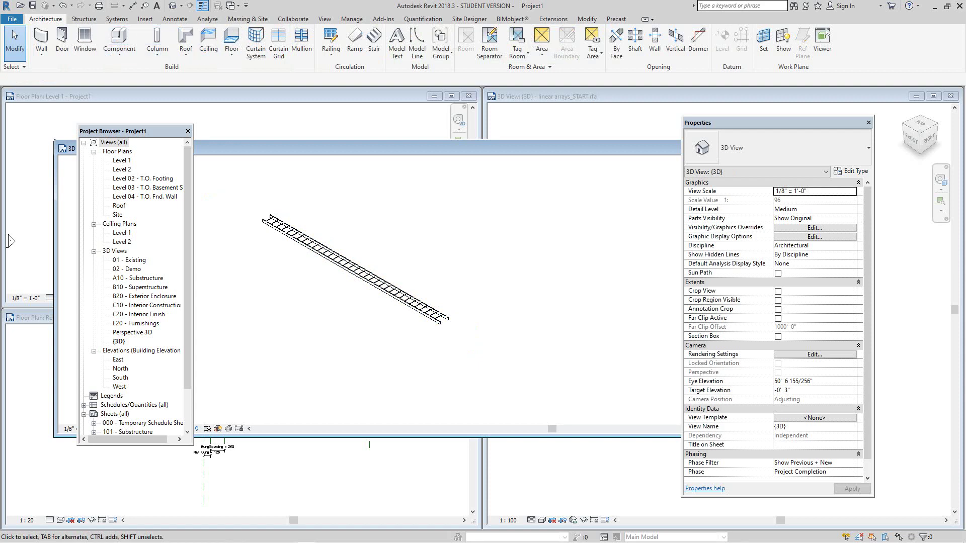
Shorten the placed ladder in 3D by moving its near end back along its axis, and check the rung array.
{"action": "left_click", "coordinate": [329, 252]}
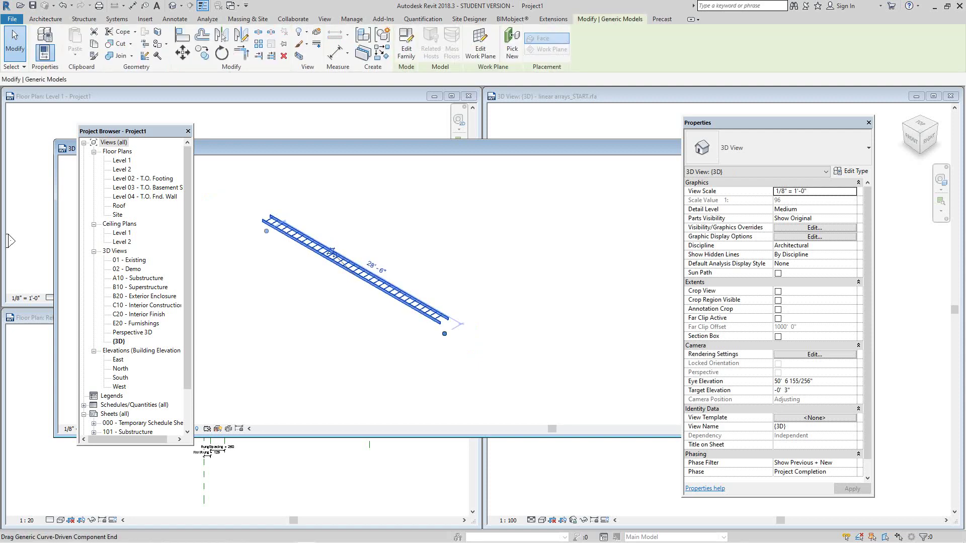
{"action": "scroll", "coordinate": [445, 332], "scroll_direction": "up", "scroll_amount": 2}
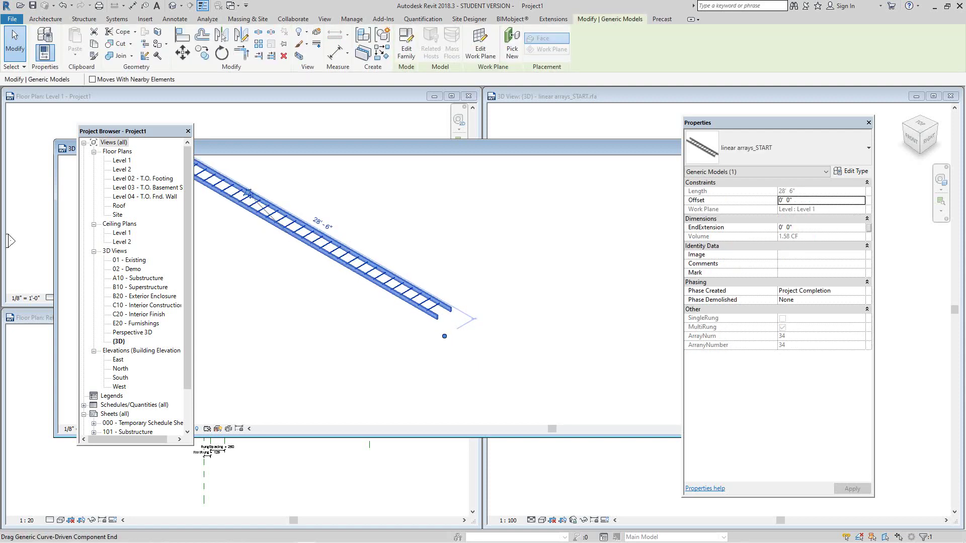
{"action": "left_click_drag", "start_coordinate": [445, 337], "coordinate": [320, 264]}
{"action": "left_click", "coordinate": [441, 263]}
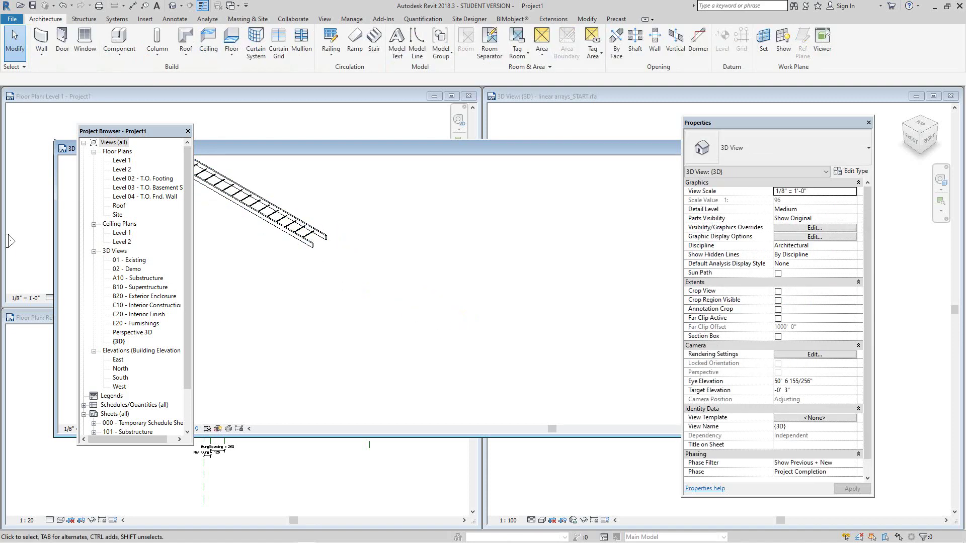
{"action": "middle_click_drag", "start_coordinate": [308, 242], "coordinate": [479, 309]}
{"action": "scroll", "coordinate": [481, 308], "scroll_direction": "up", "scroll_amount": 3}
{"action": "scroll", "coordinate": [481, 308], "scroll_direction": "down", "scroll_amount": 1}
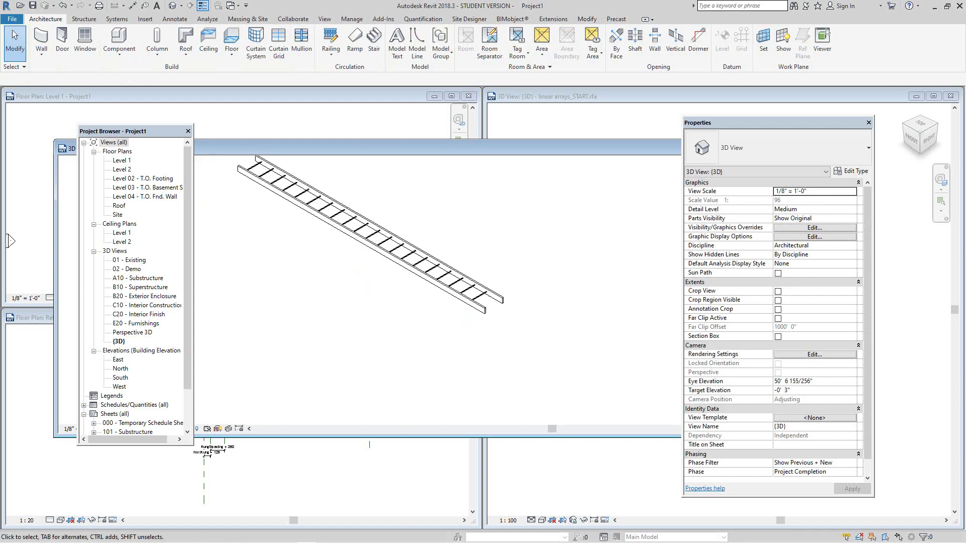
{"action": "scroll", "coordinate": [496, 310], "scroll_direction": "down", "scroll_amount": 1}
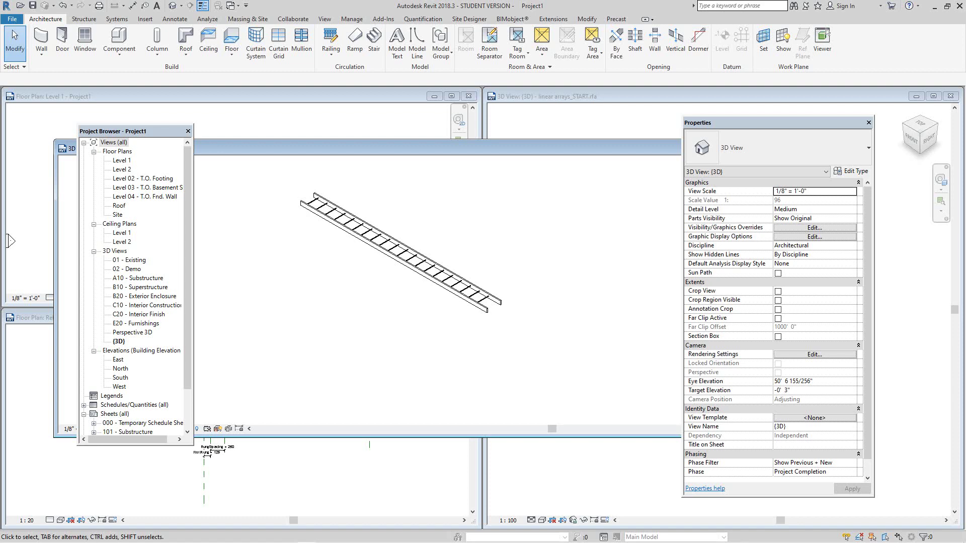
{"action": "left_click", "coordinate": [325, 535]}
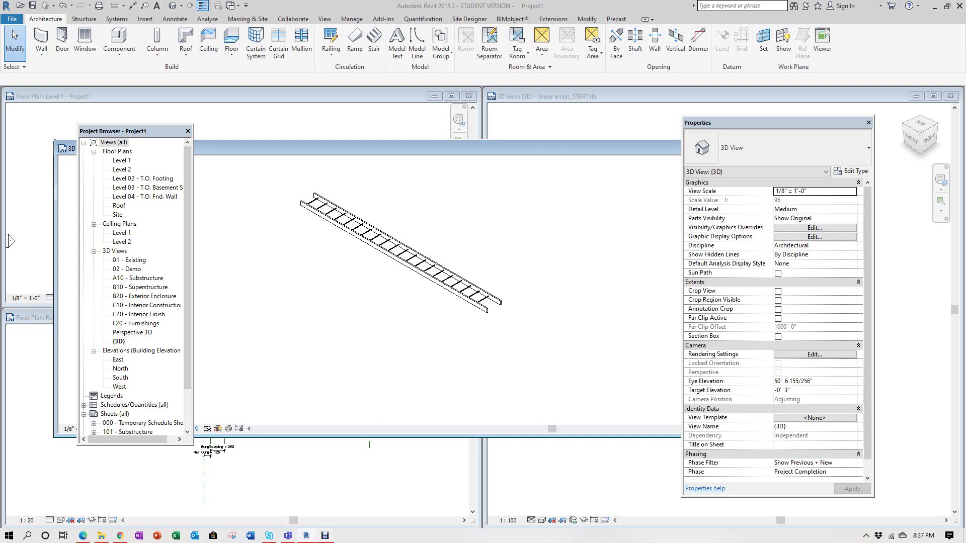